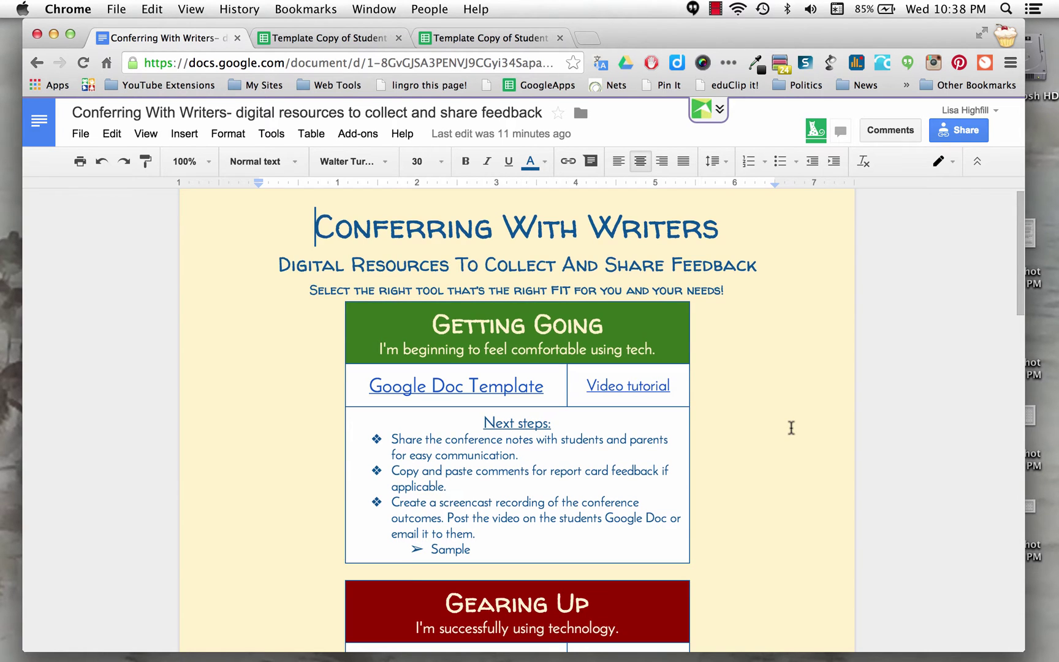
Scroll the Conferring With Writers doc down to the Gearing Up section's Google Form Template link.
scroll(792, 427, down, 1)
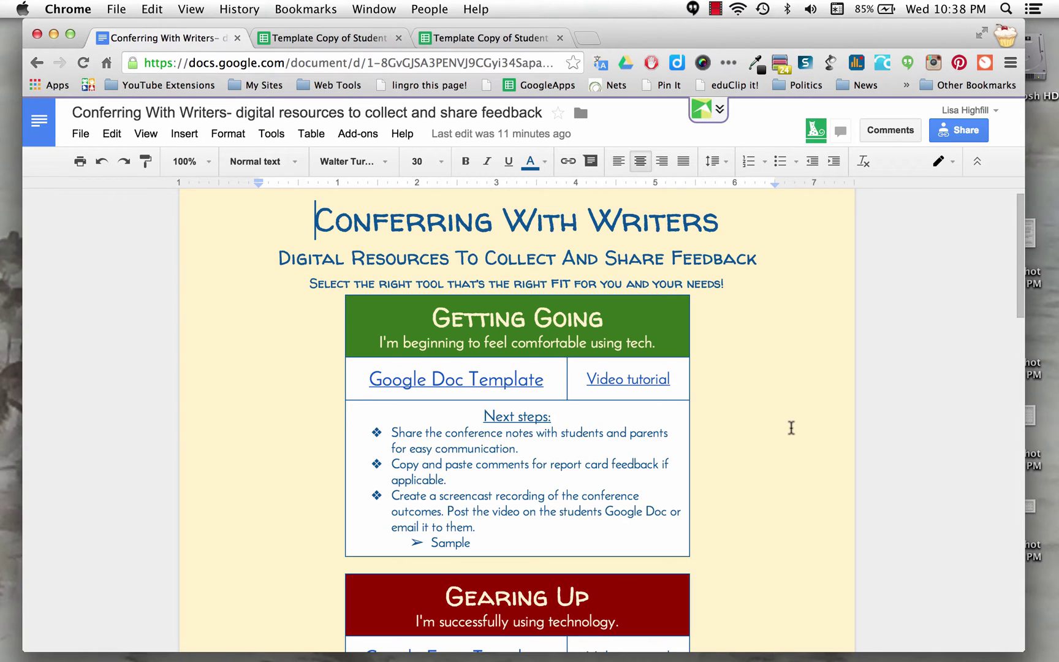
scroll(791, 427, down, 3)
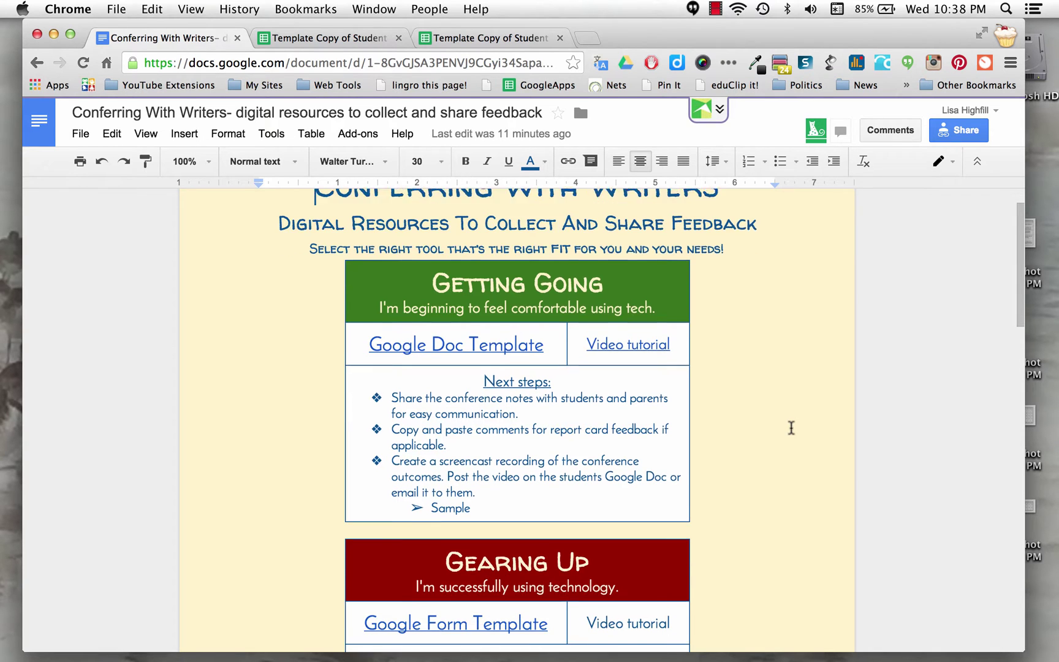
scroll(792, 428, up, 3)
scroll(791, 428, down, 2)
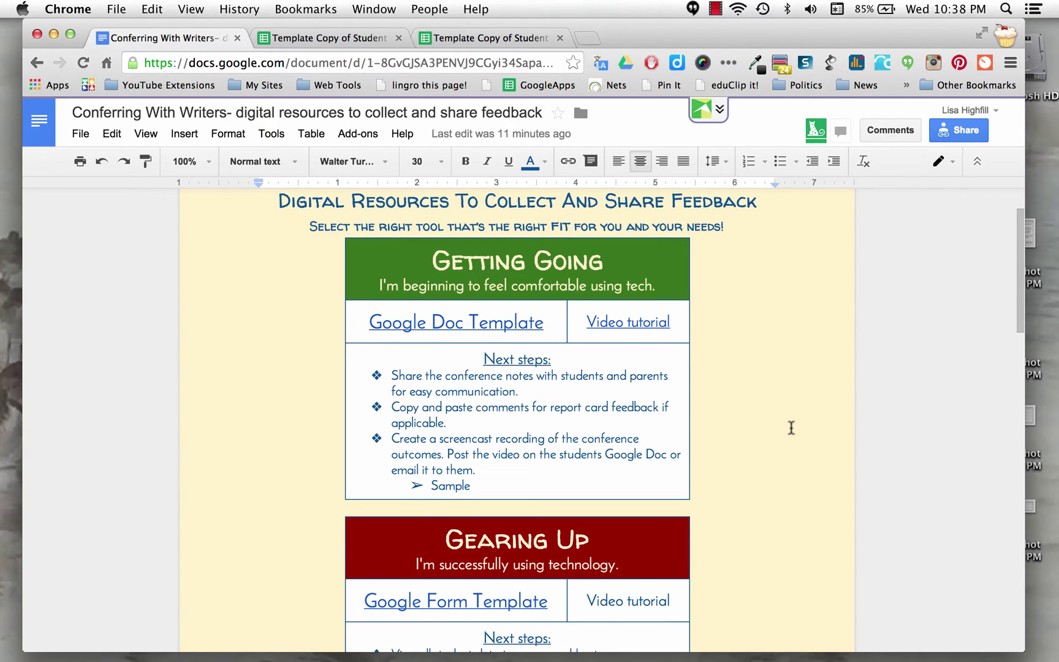
scroll(792, 428, down, 2)
scroll(792, 428, down, 8)
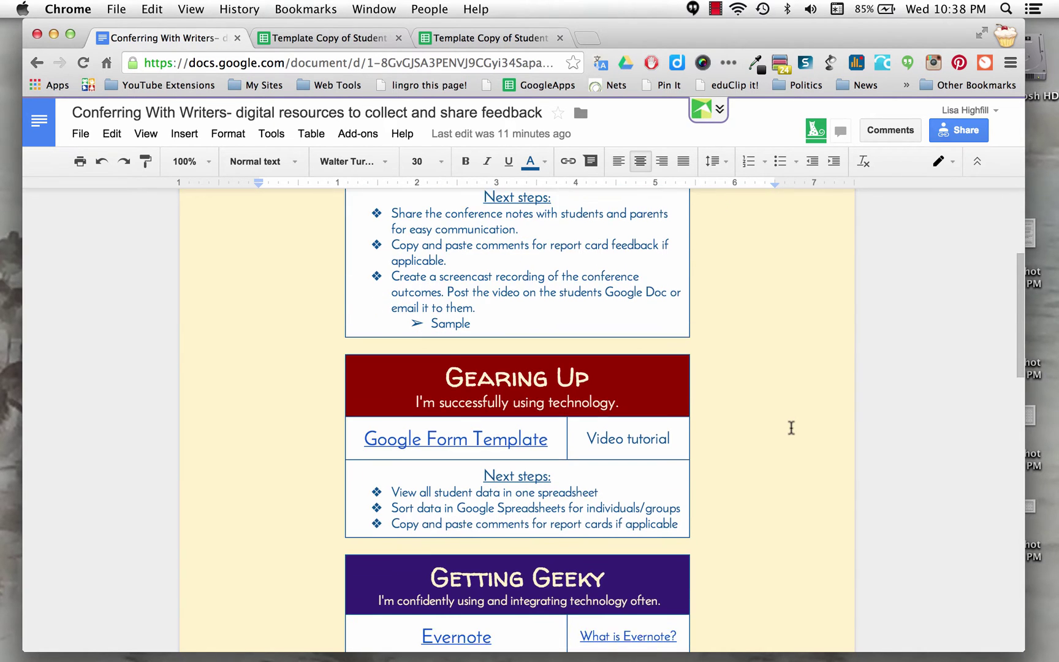
scroll(792, 427, down, 2)
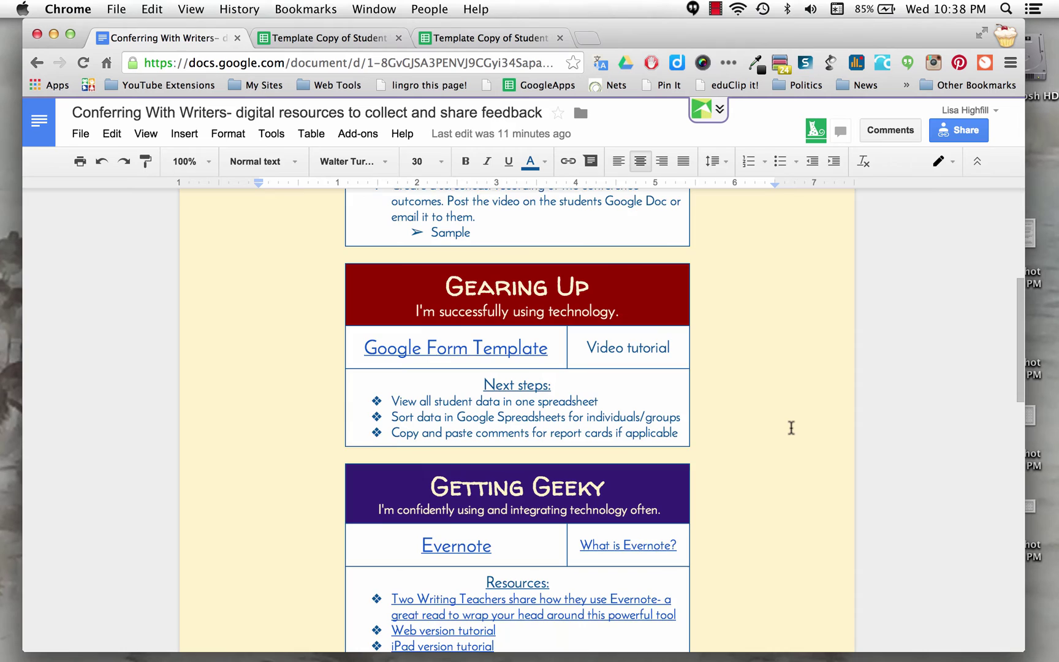
scroll(792, 427, down, 1)
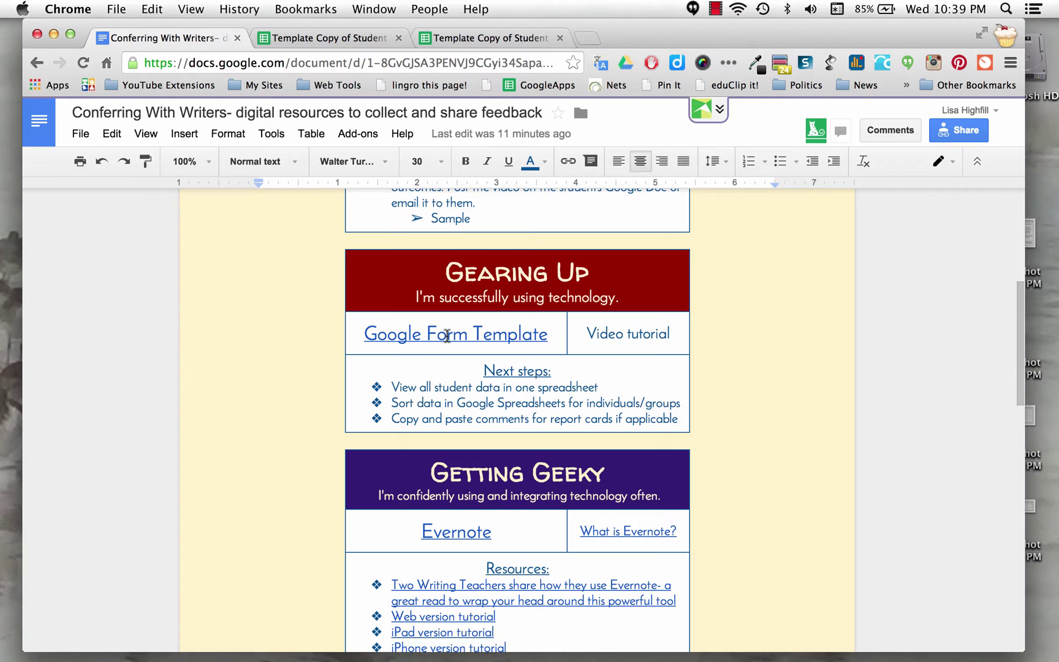
Follow the Google Form Template link to the Student Writer's Conference (Simple Form) Responses spreadsheet in a new tab.
click(396, 336)
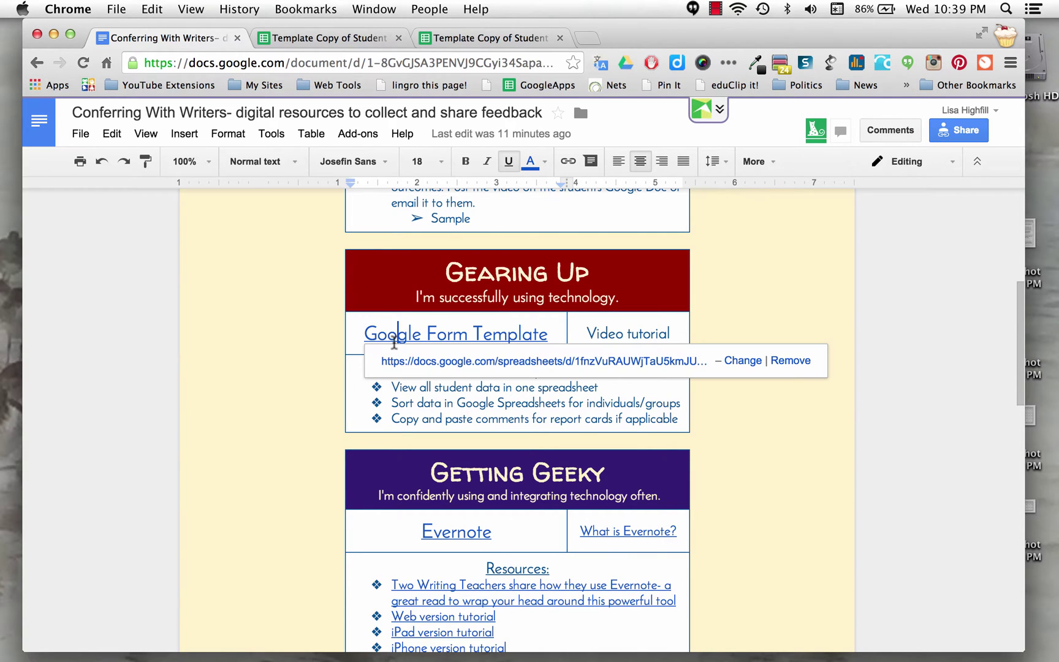
click(434, 365)
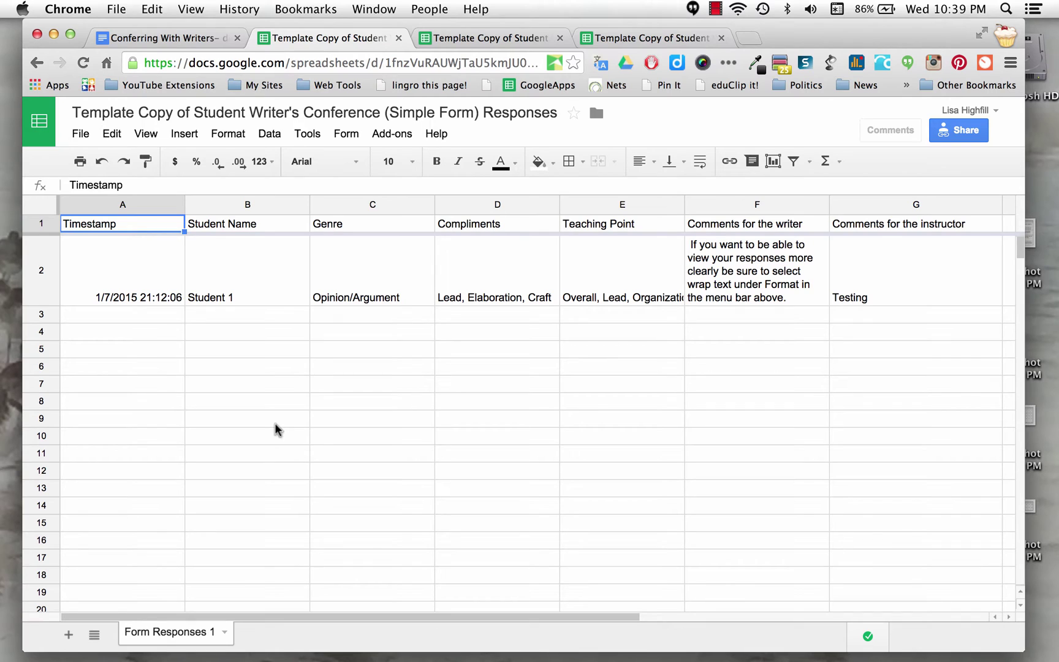
Make a copy named 'Student Writer's Conference (Simple Form) Responses', removing 'Copy of Template Copy of'.
click(80, 135)
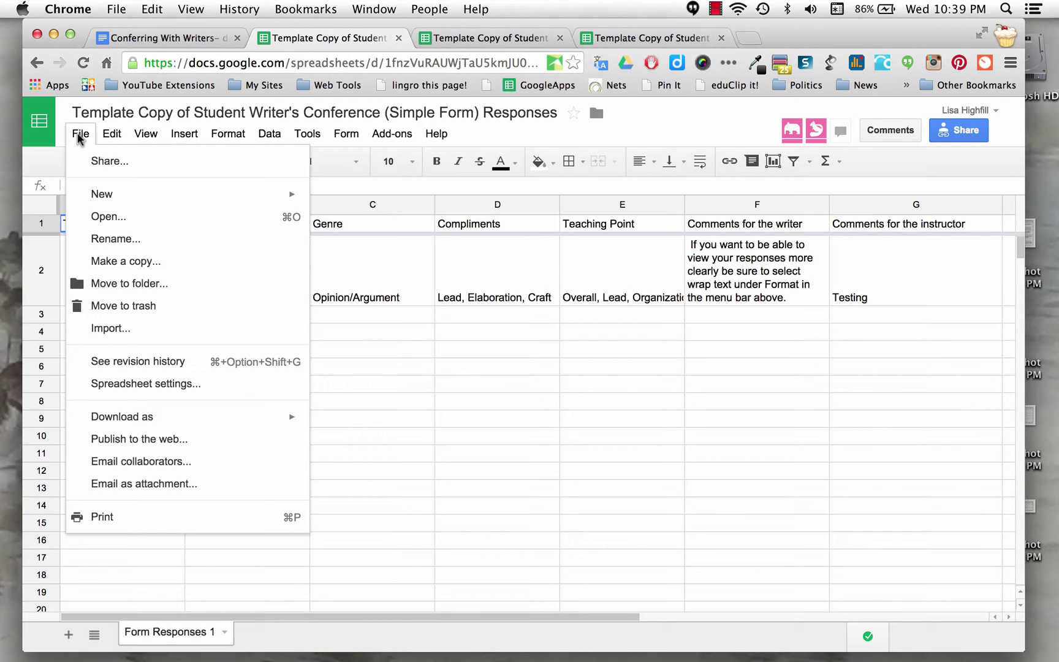
click(107, 263)
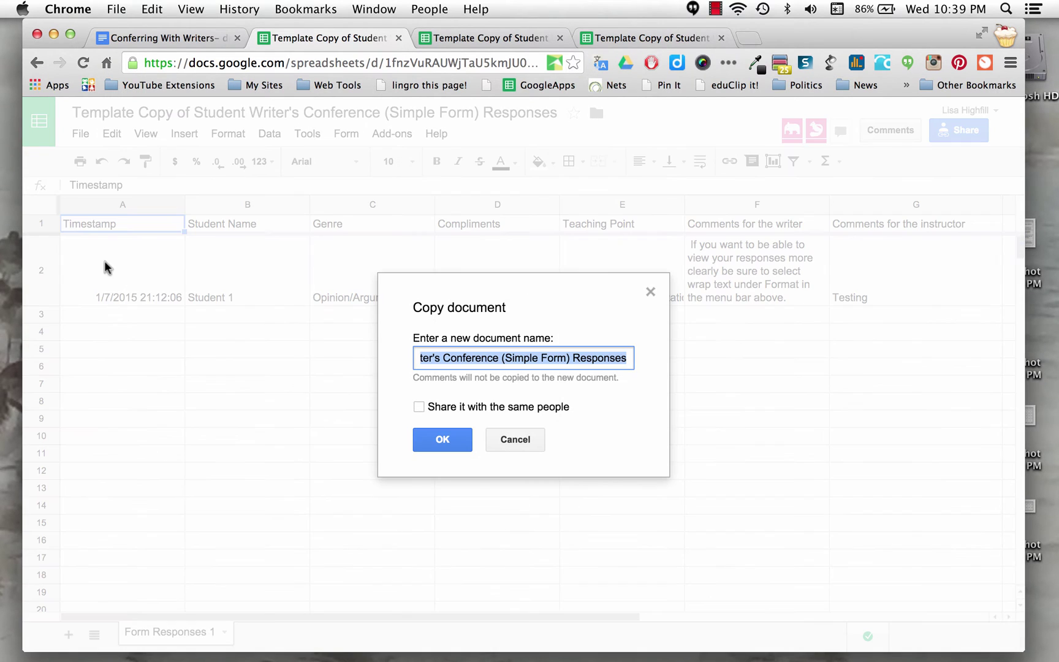
click(423, 358)
key(Left)
key(Left)
key(Left)
key(Left)
key(Left)
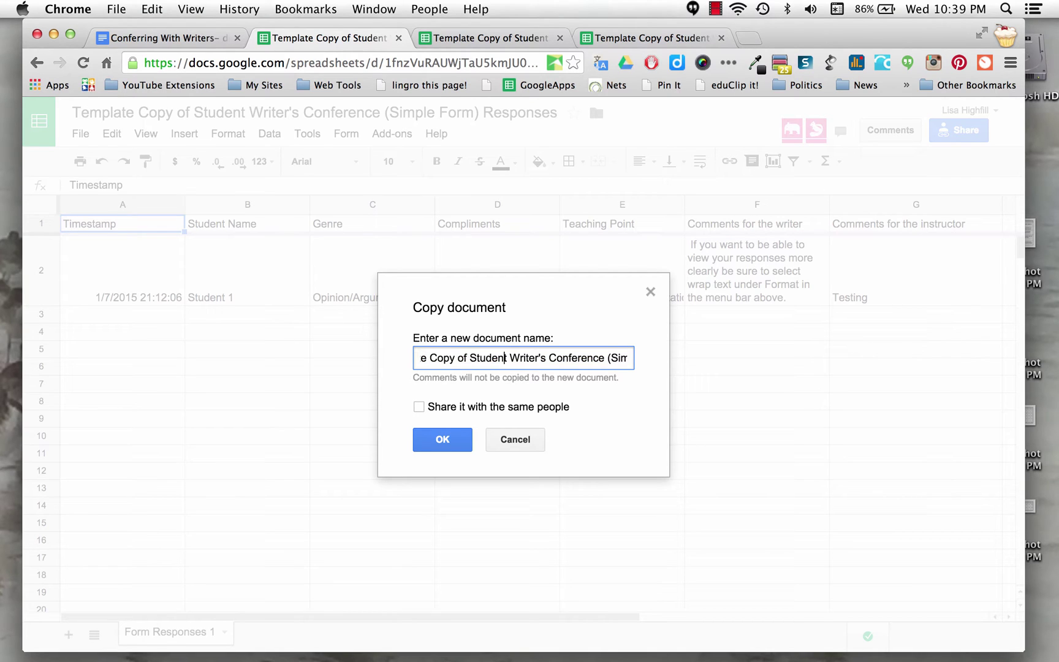
key(Left)
key(Left)
key(Left)
key(Left)
key(Left)
key(Left)
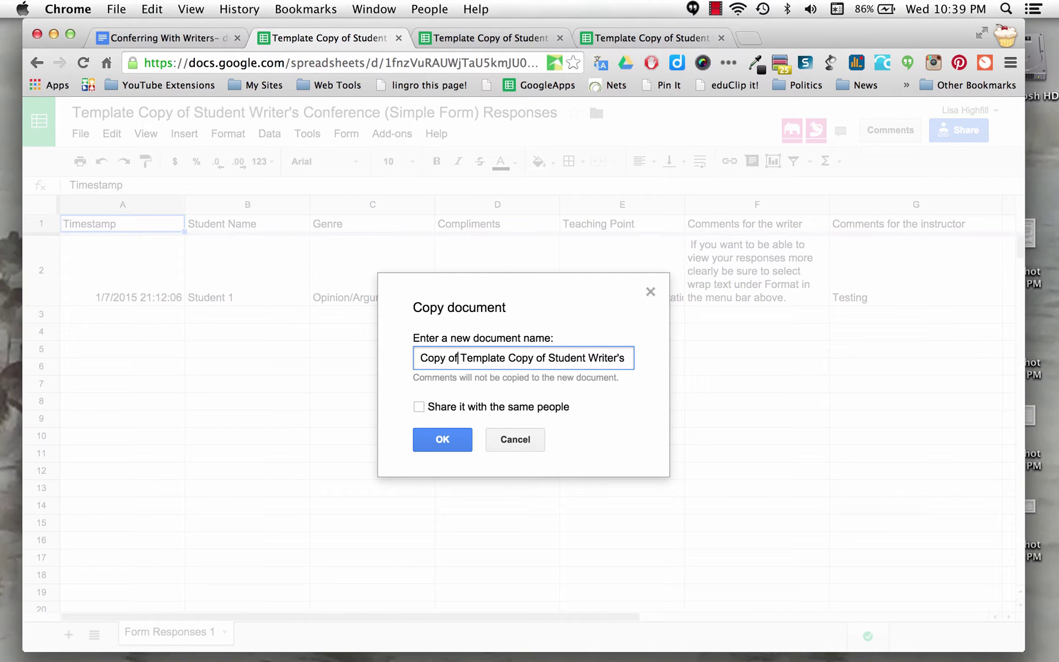
key(Left)
key(Left)
key(Left)
key(Left)
key(Left)
key(Left)
key(Left)
drag(458, 359, 391, 359)
key(BackSpace)
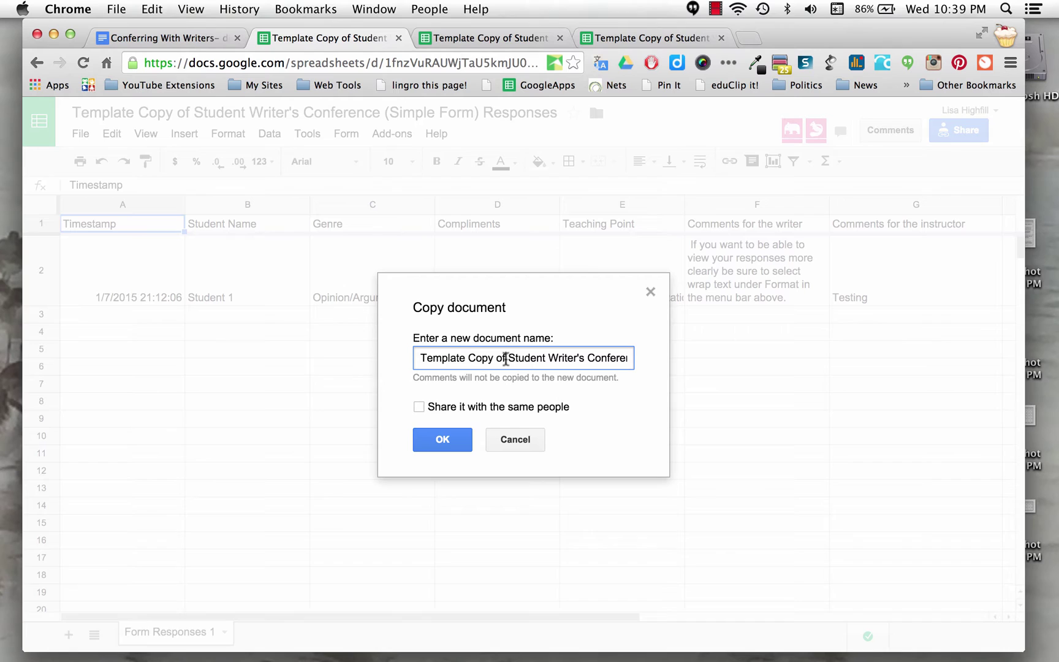
drag(506, 358, 407, 359)
key(BackSpace)
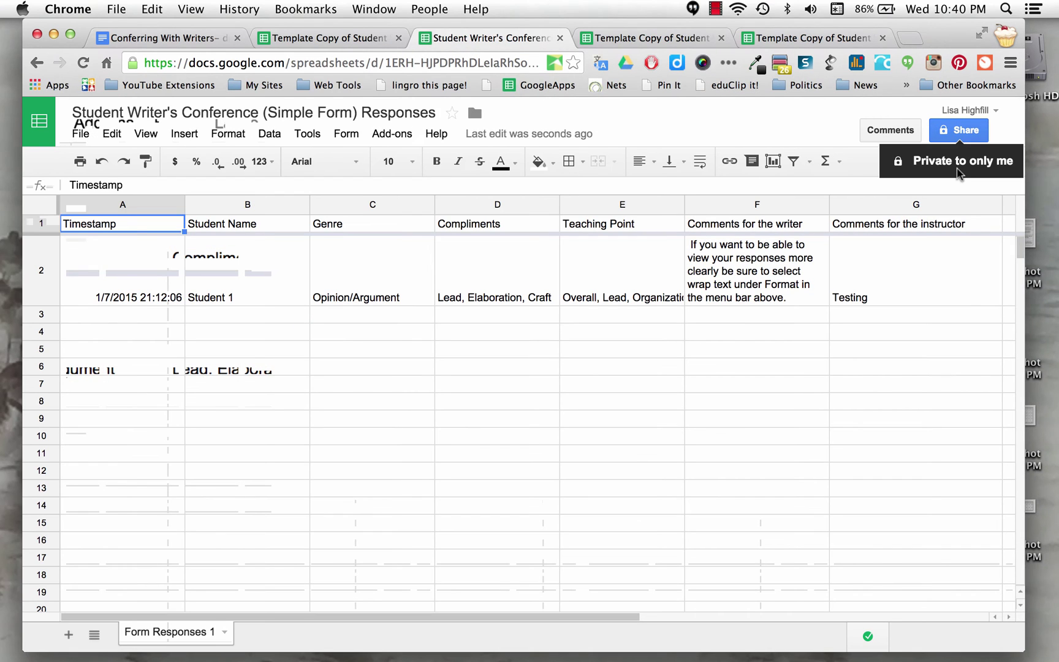
Turn on shareable link access so anyone with the link can view the copy.
click(964, 134)
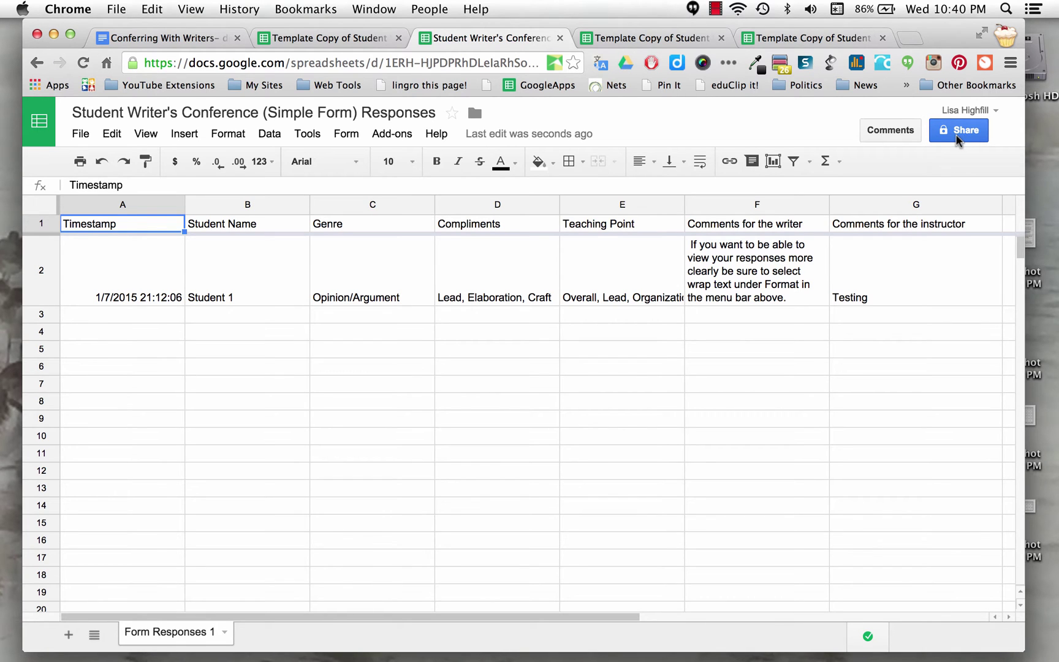
click(959, 137)
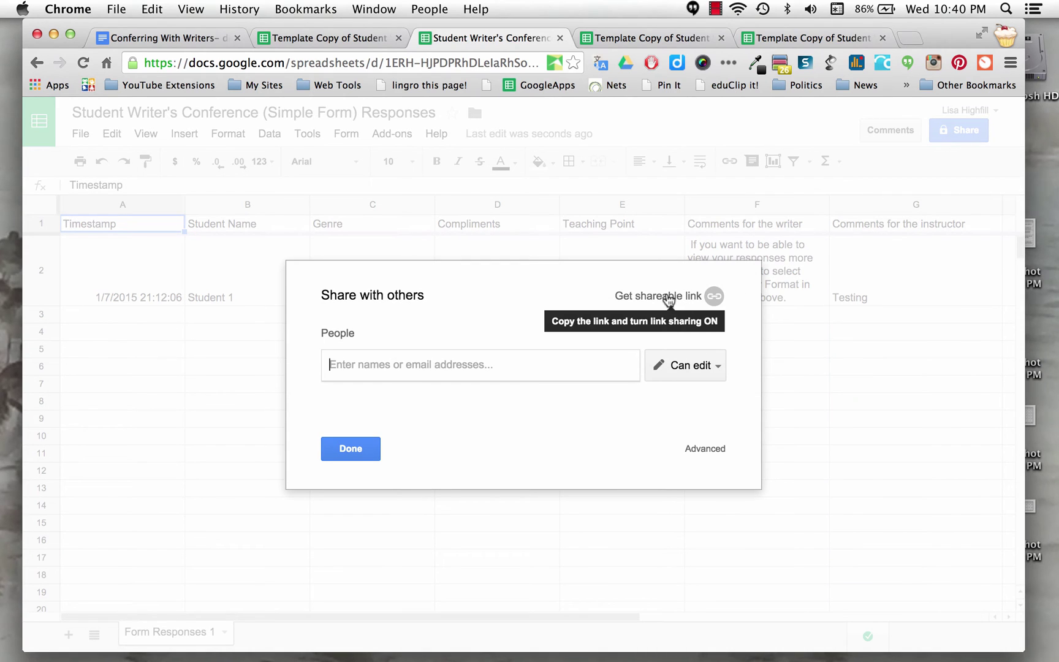
click(669, 298)
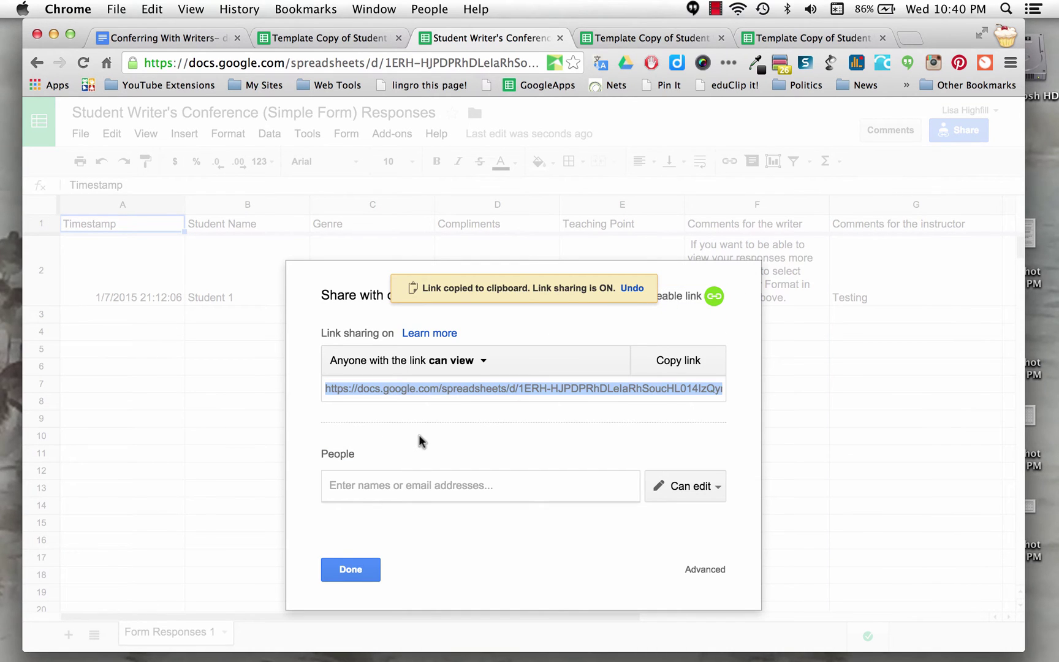
Start inviting a suggested contact, then cancel that invite and close the sharing settings.
click(365, 487)
text(sarah)
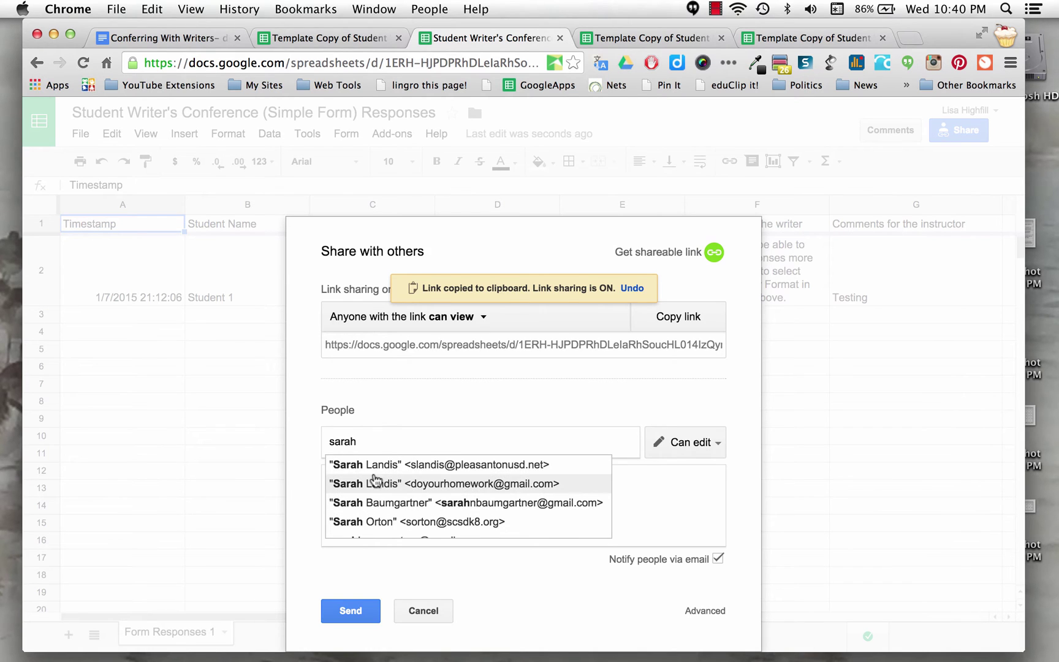
click(376, 465)
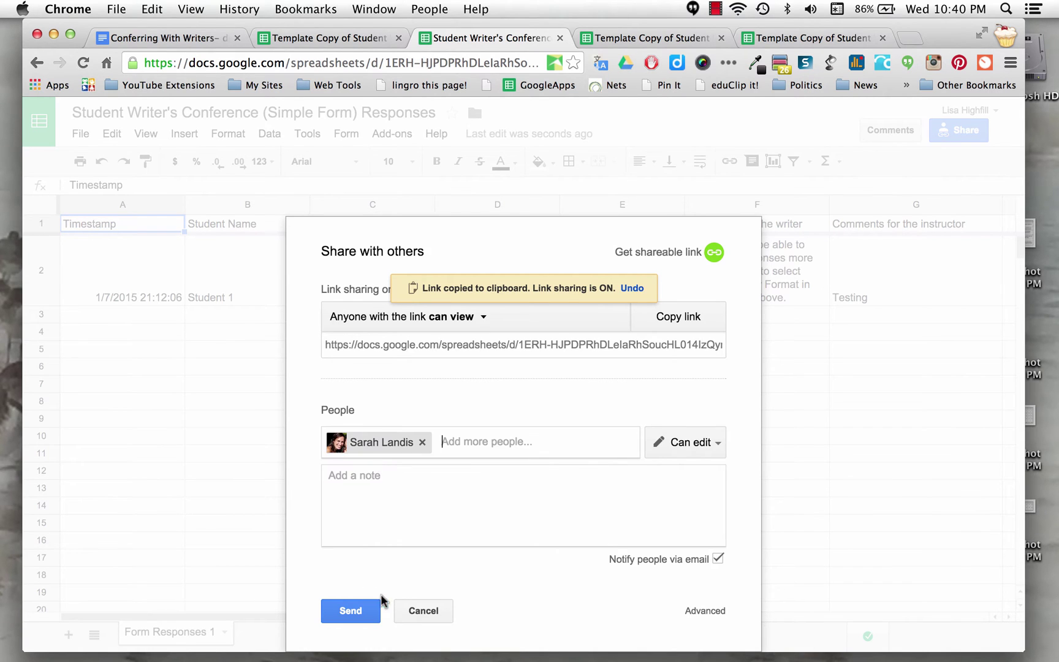
click(421, 610)
click(359, 530)
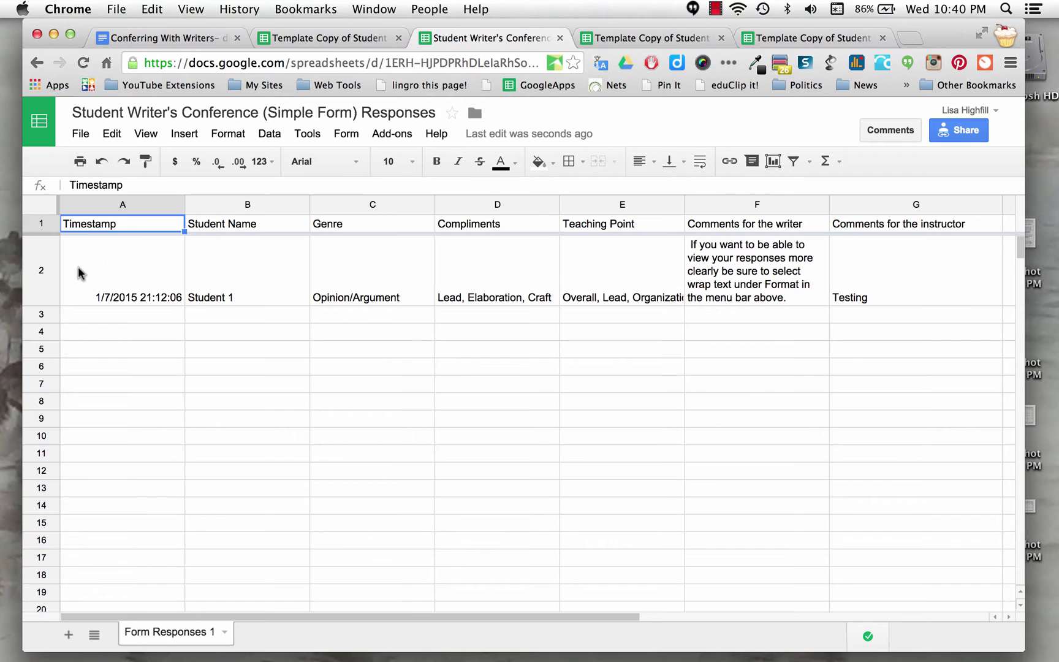
Inspect the sample response in row 2, viewing the full Teaching Point text in E2.
click(41, 270)
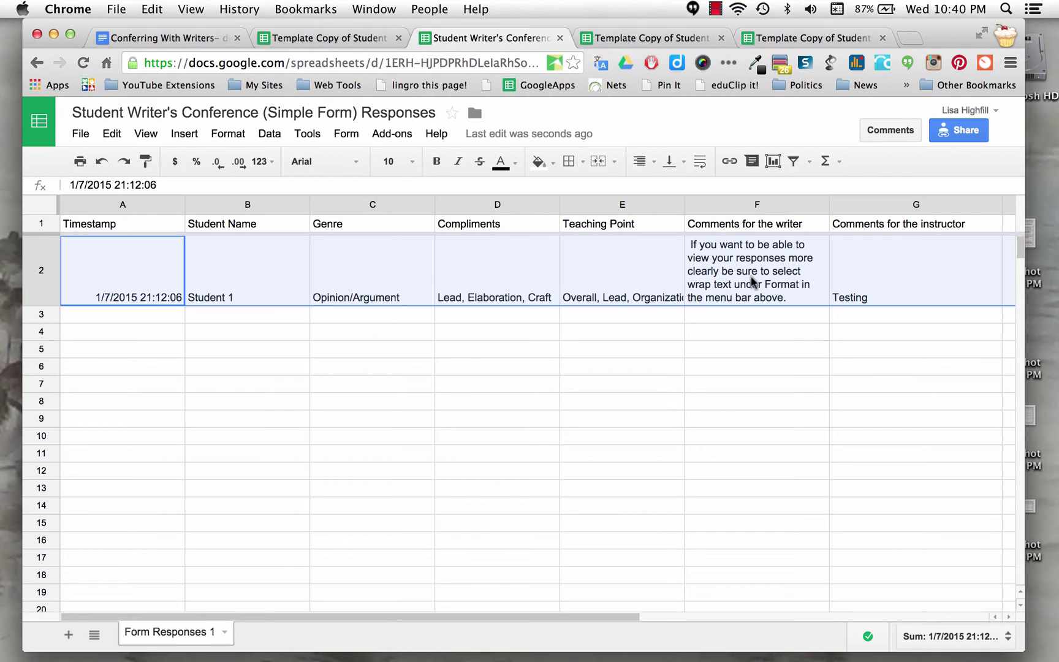
click(698, 403)
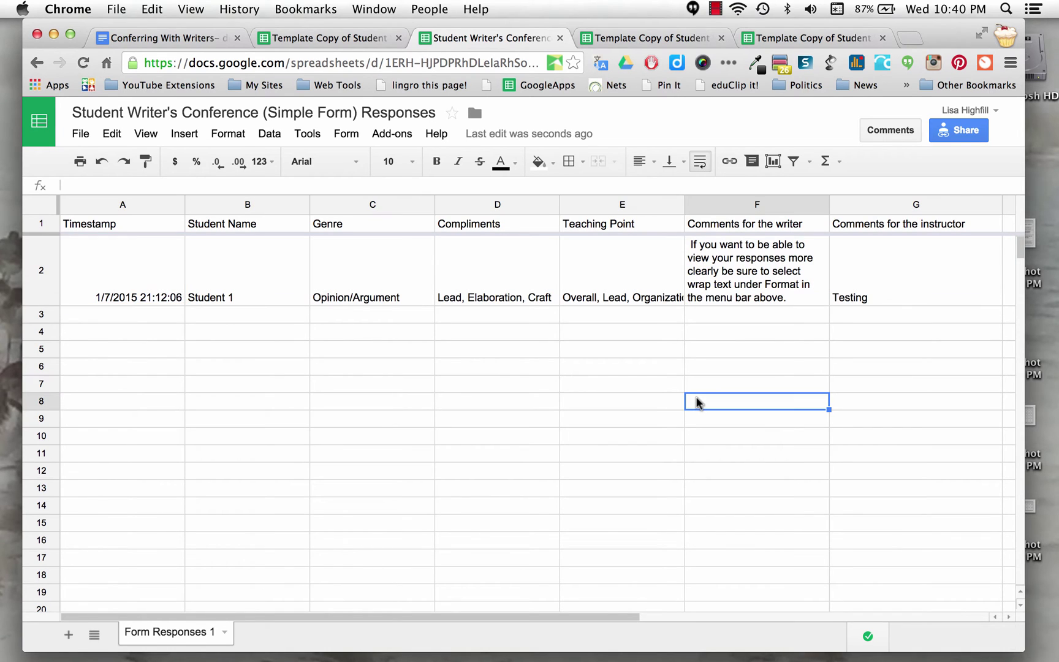
click(622, 299)
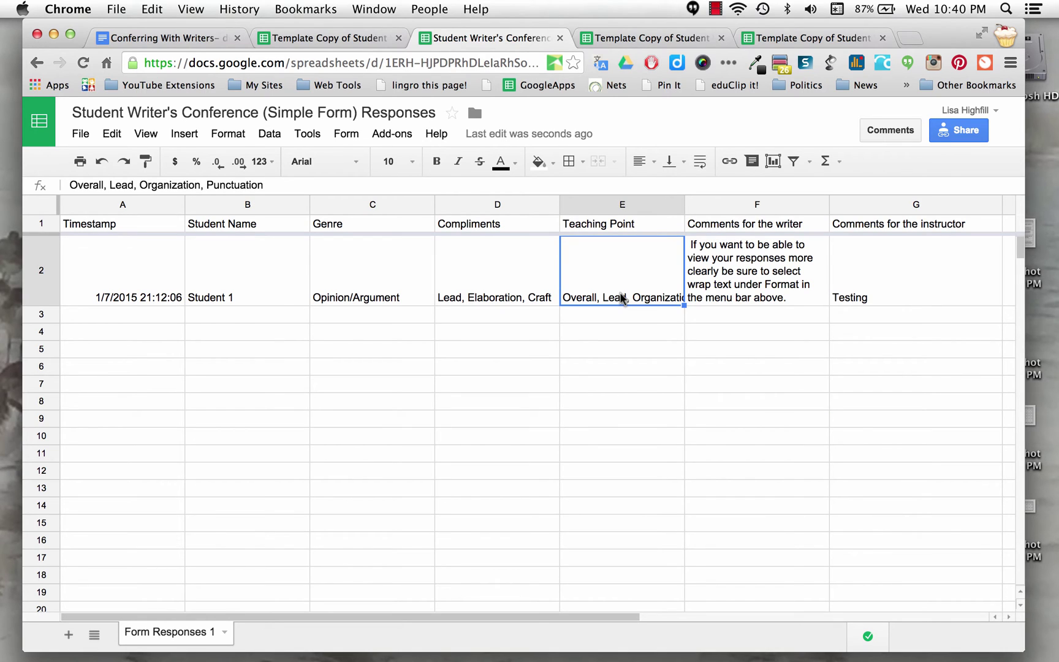
double_click(621, 299)
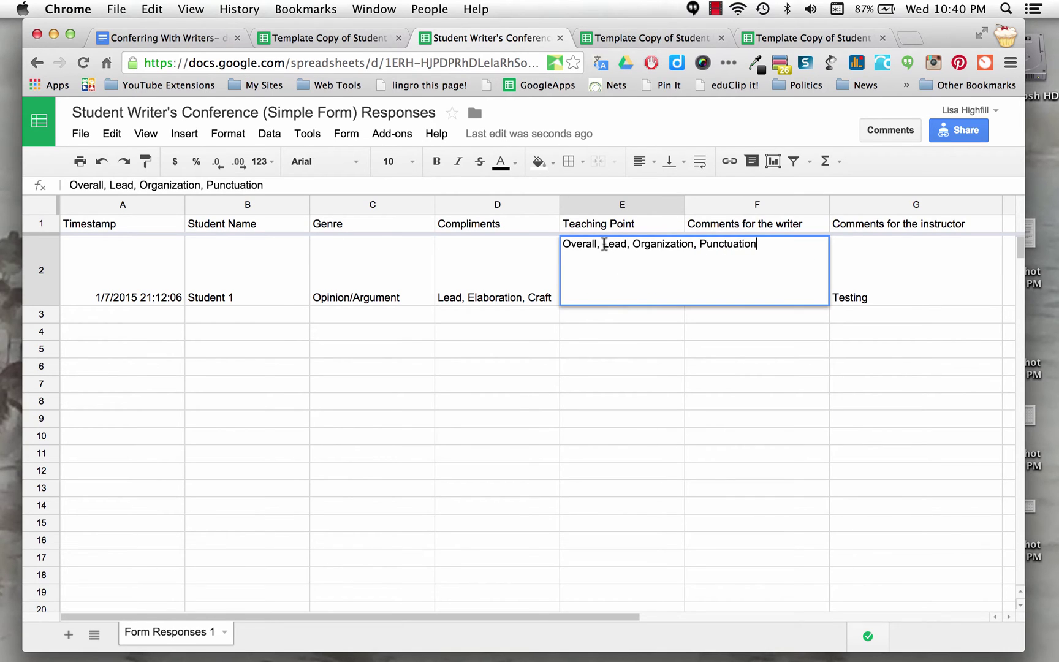
click(643, 359)
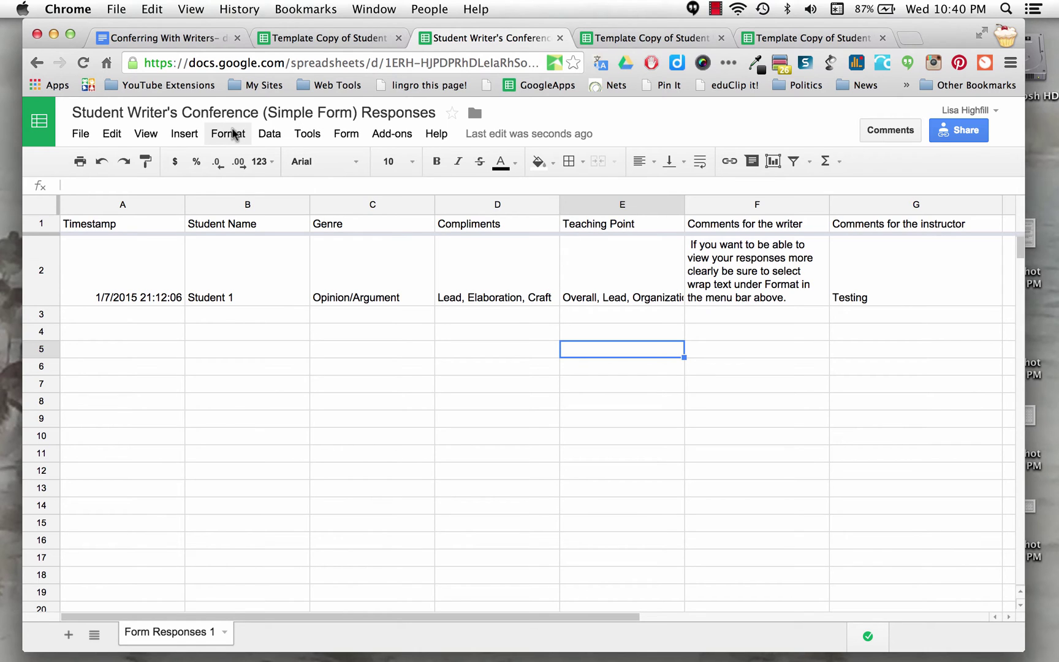
Wrap the text in cell E2 so 'Overall, Lead, Organization, Punctuation' shows in full.
click(604, 290)
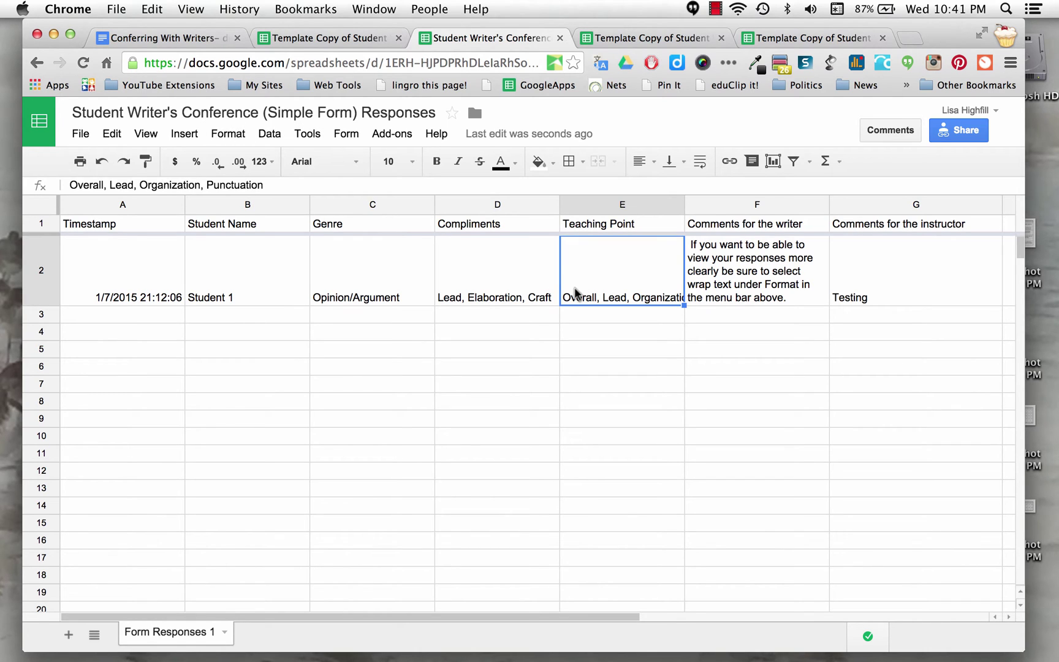
click(235, 137)
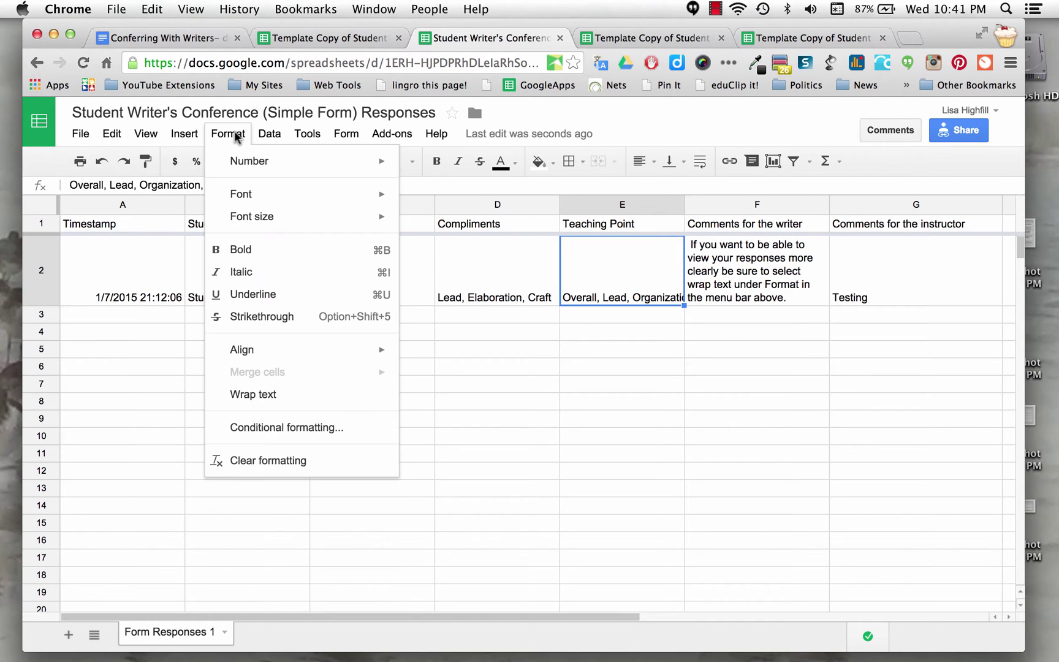
click(266, 396)
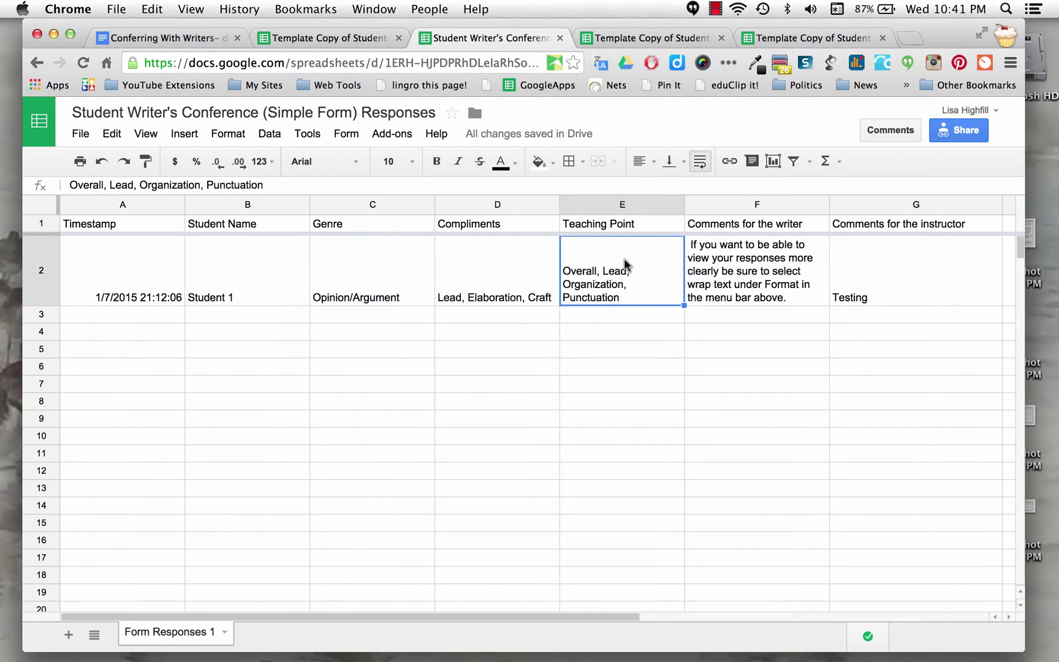
click(627, 371)
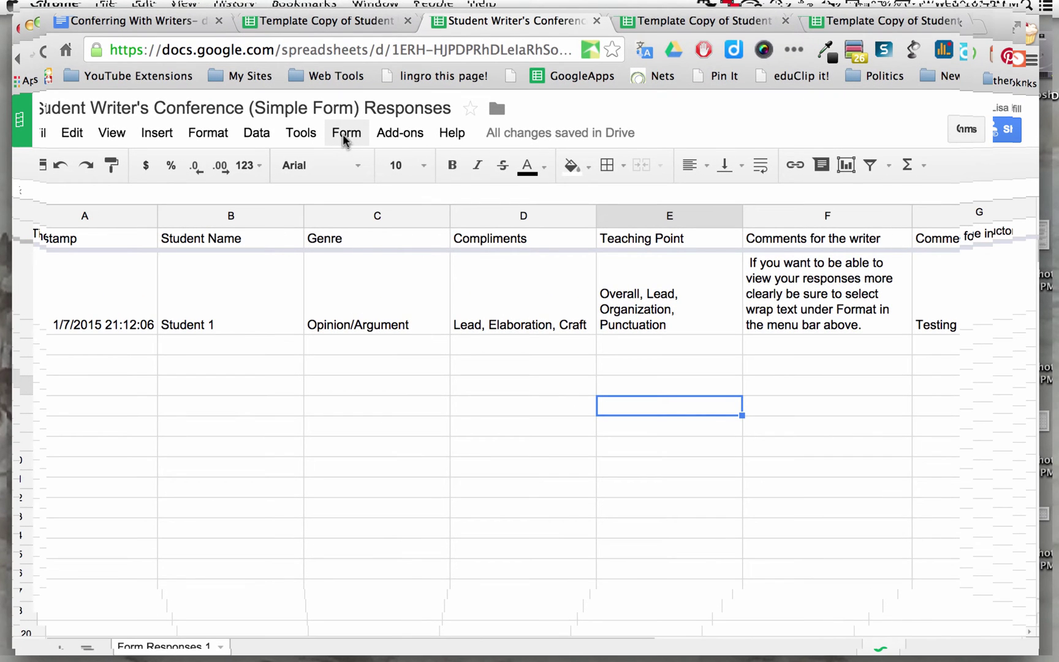
Open the live Student Conference Observation Form from the Form menu.
click(345, 138)
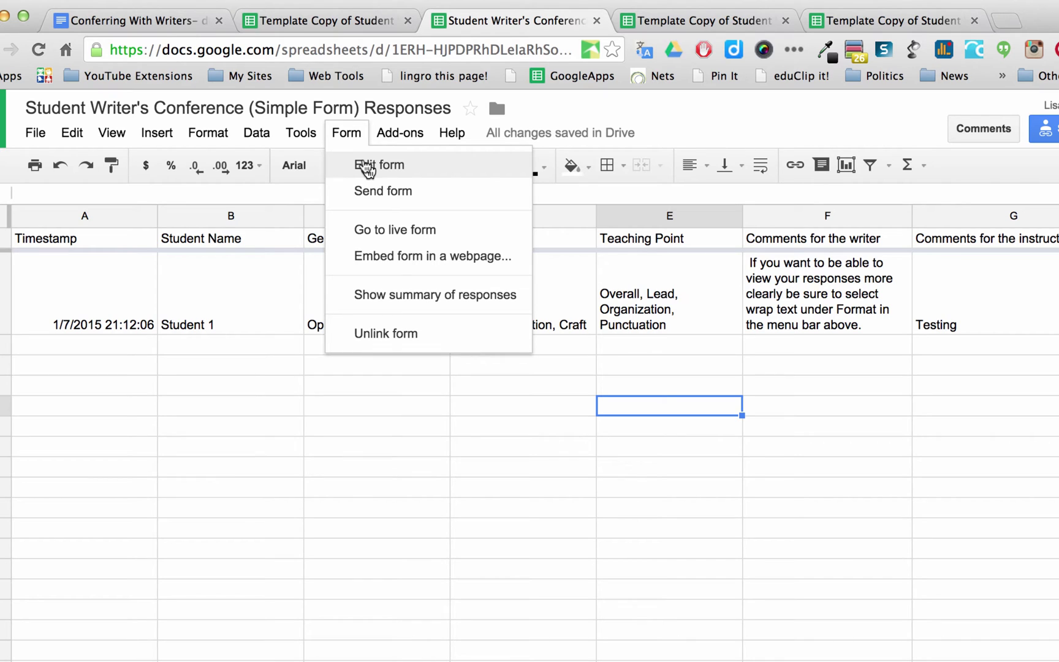
click(380, 225)
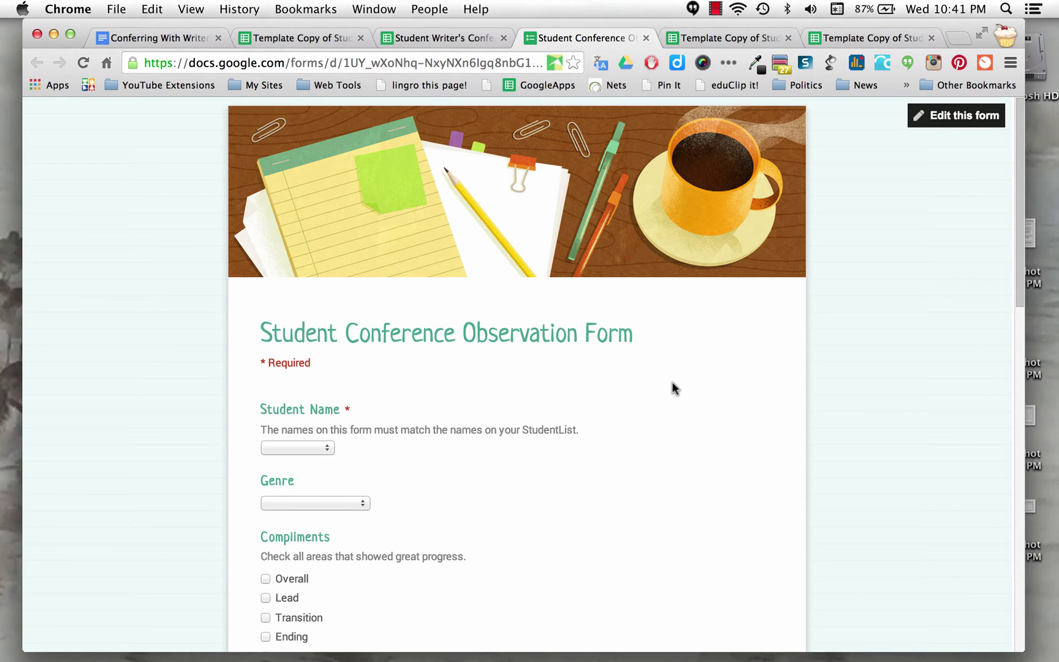
Choose Student 2 as the Student Name on the live form.
scroll(638, 439, down, 1)
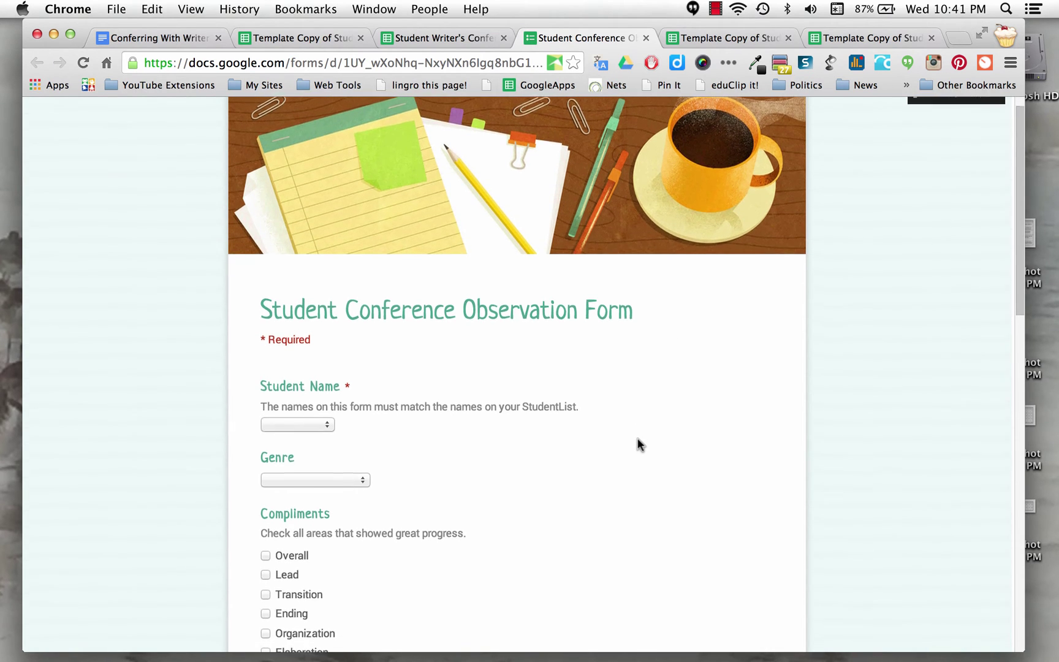
scroll(638, 439, down, 5)
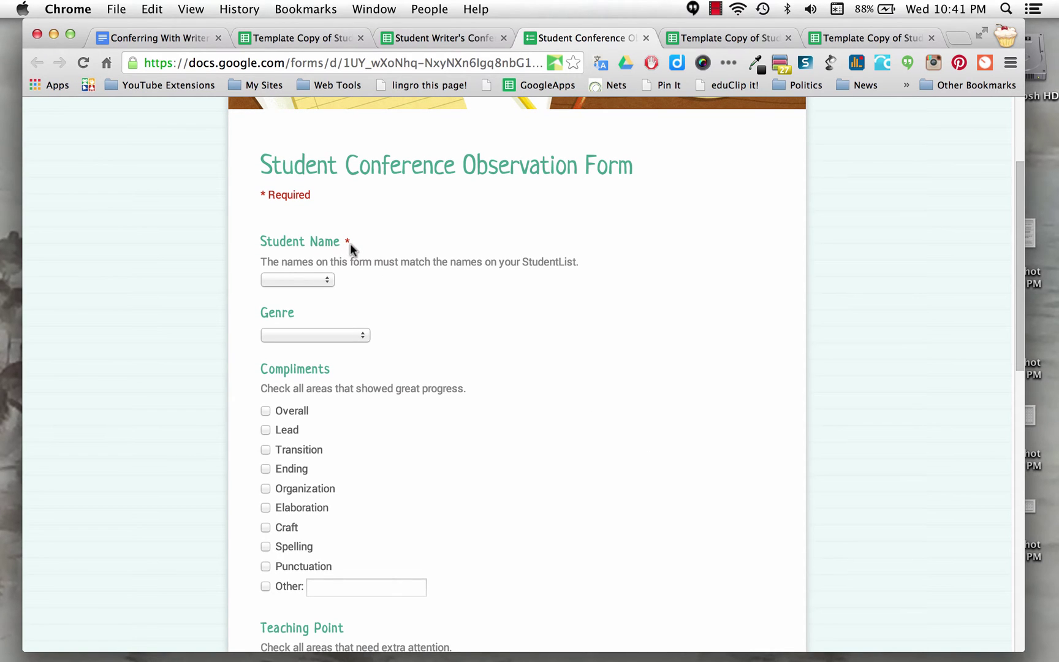
scroll(459, 344, down, 3)
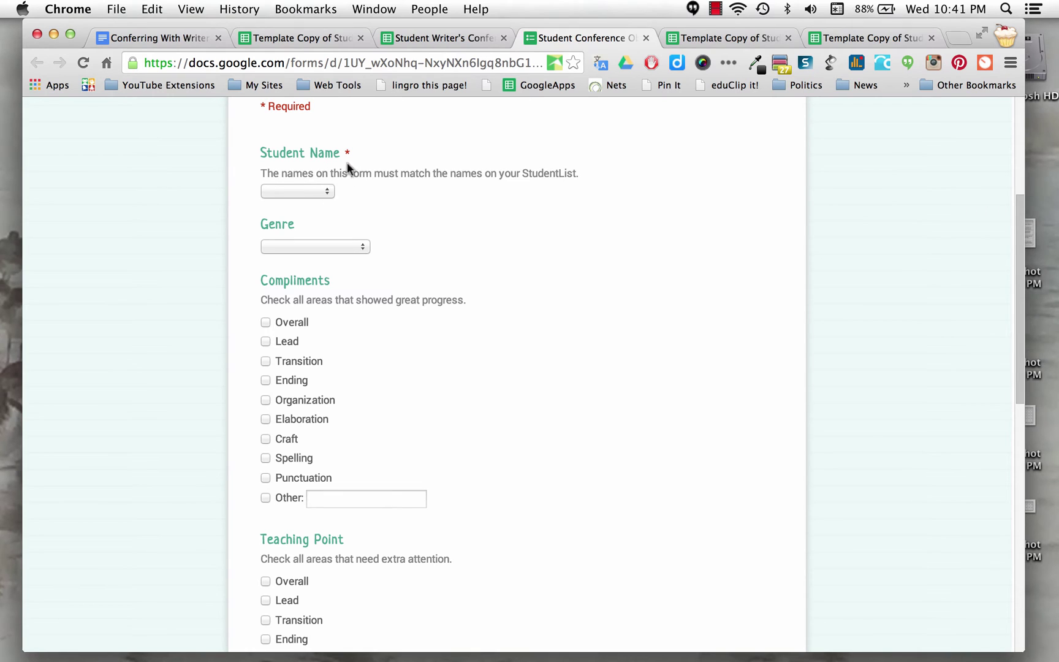
click(328, 192)
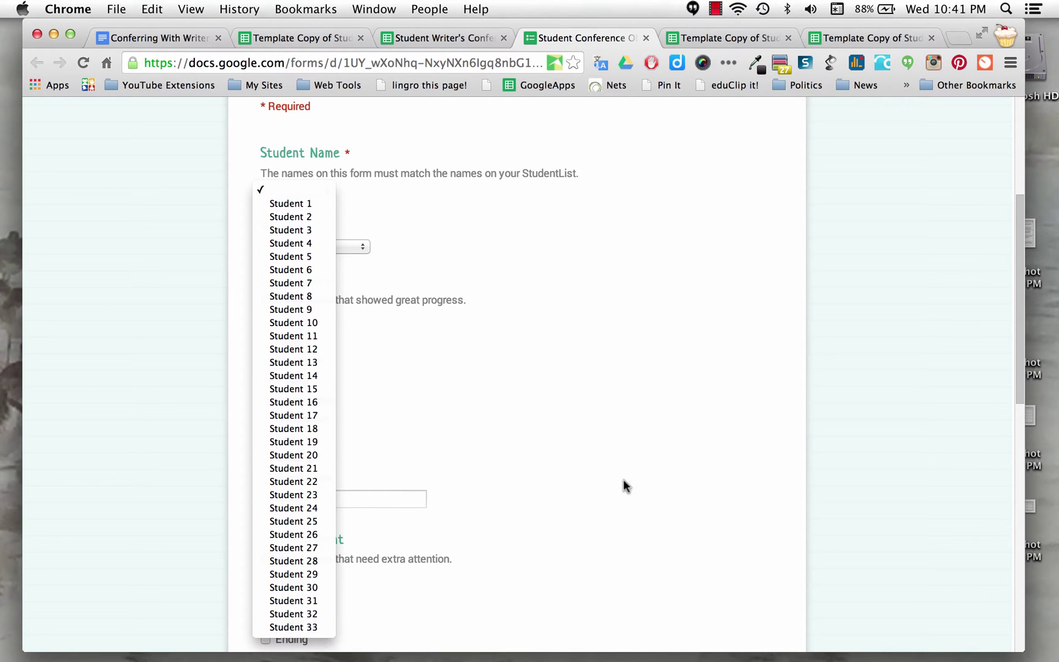
click(584, 441)
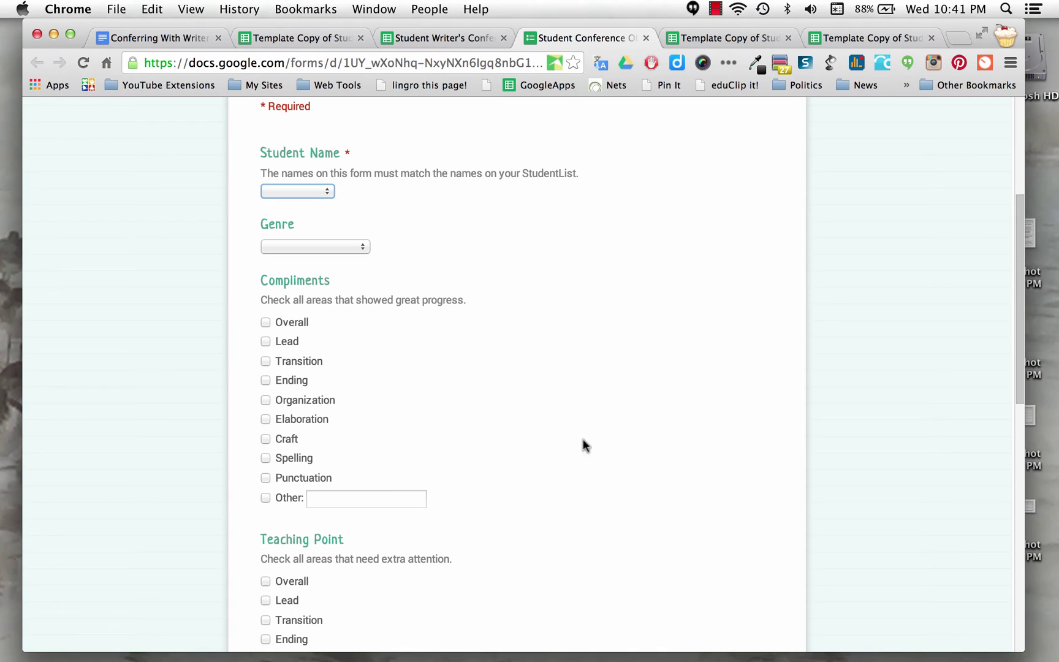
click(319, 192)
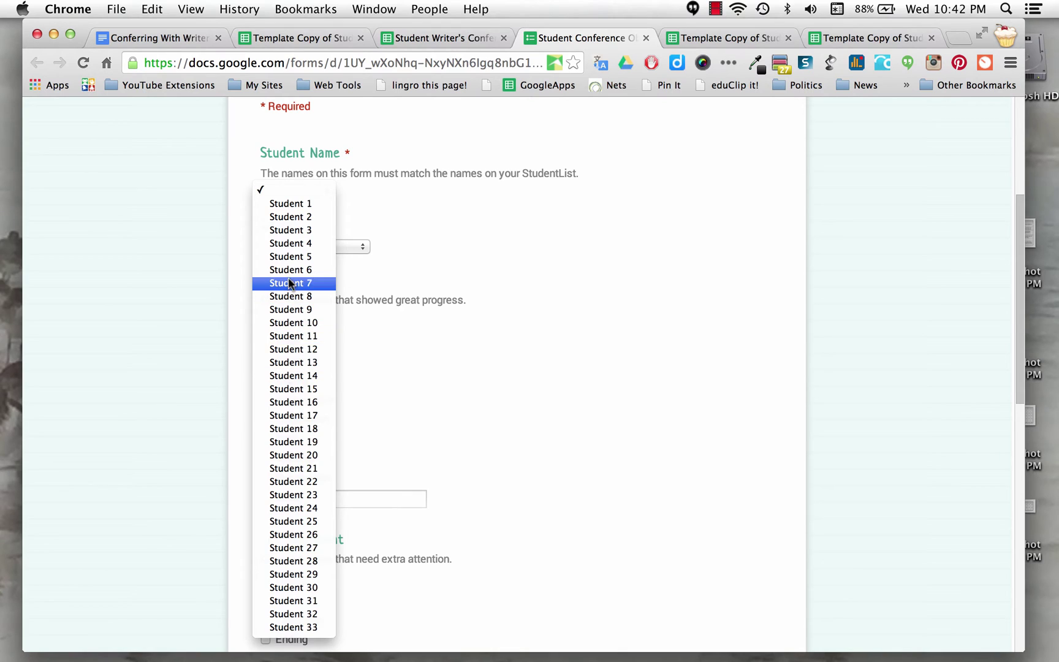
click(446, 210)
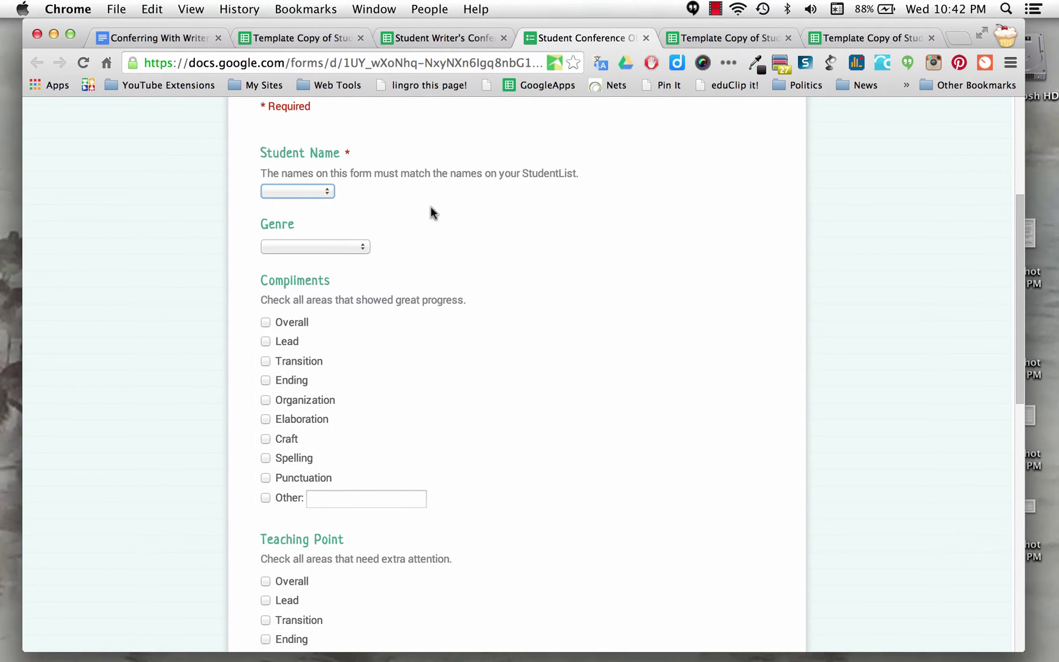
click(325, 192)
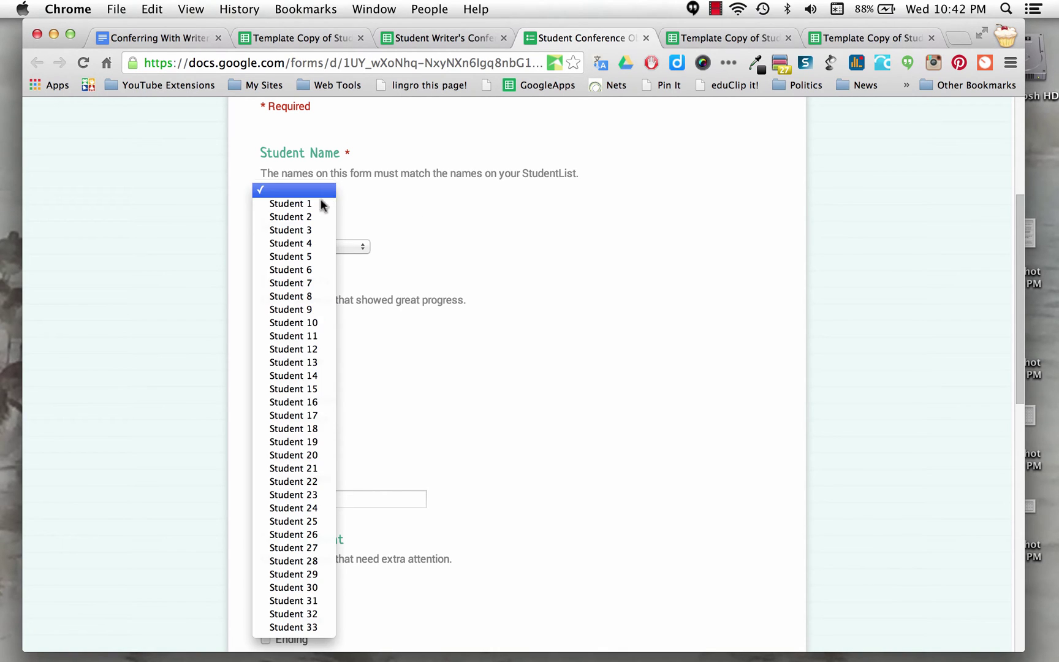
click(306, 218)
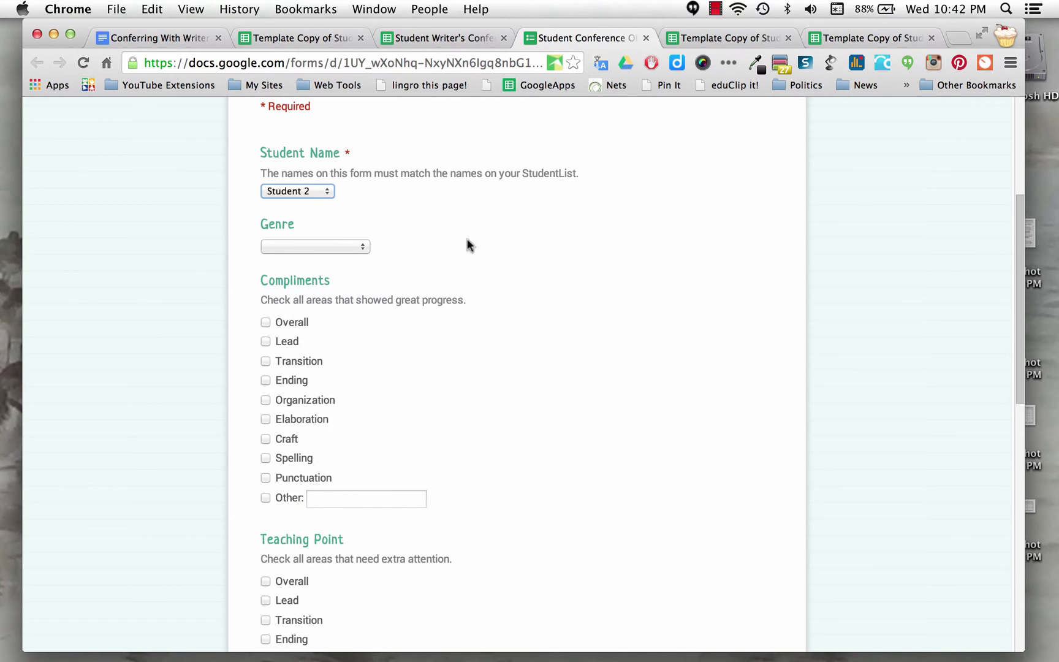
Set the genre to Narrative and tick Punctuation and Other under Compliments.
click(364, 249)
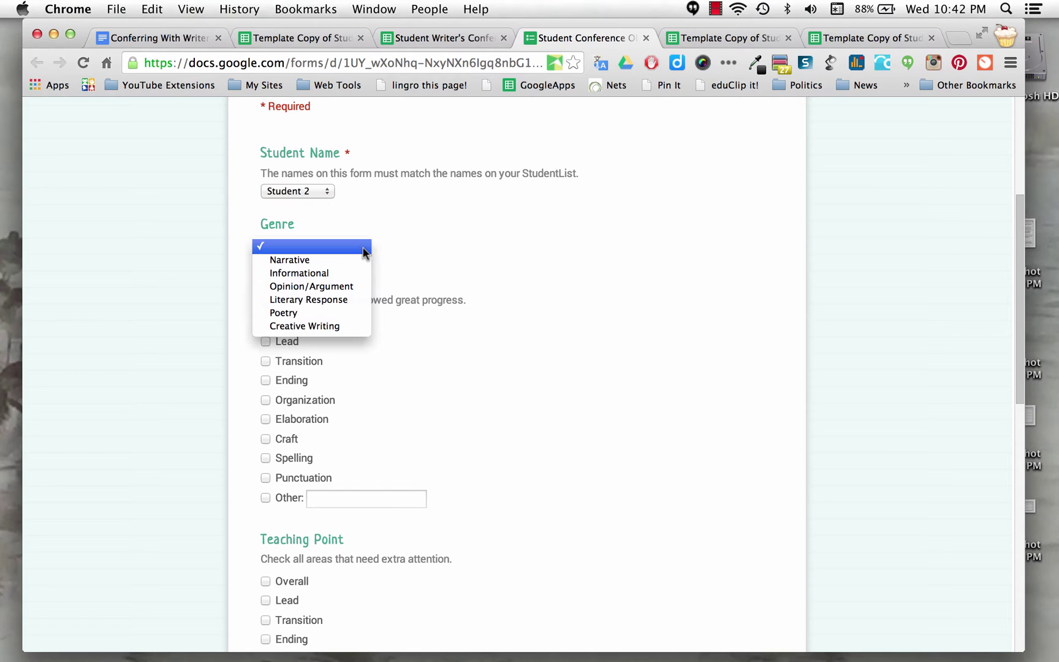
click(301, 261)
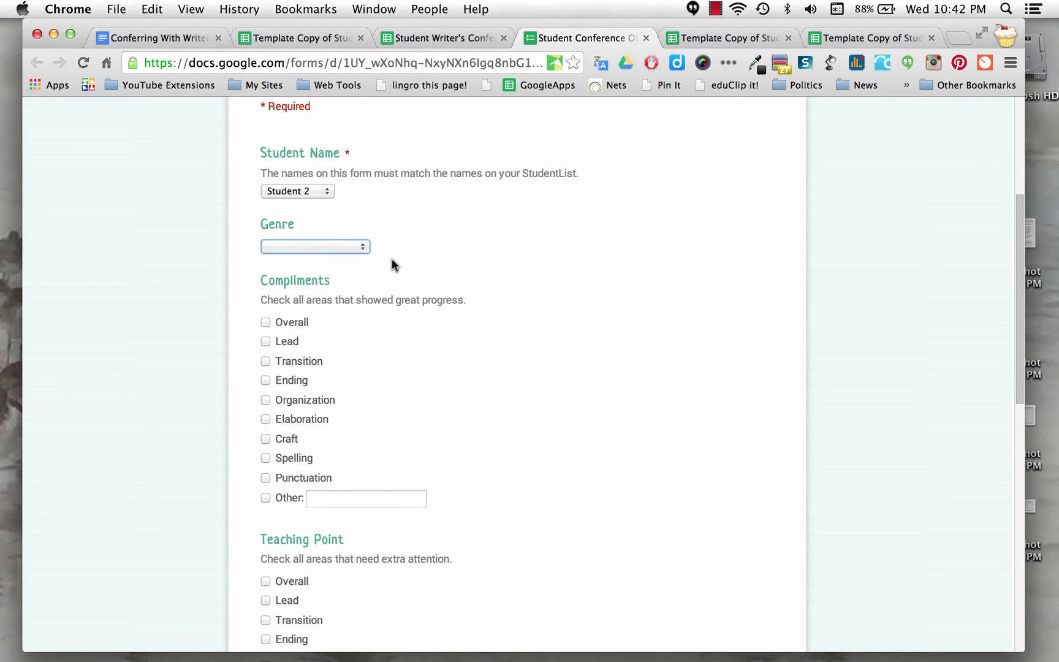
scroll(518, 361, down, 3)
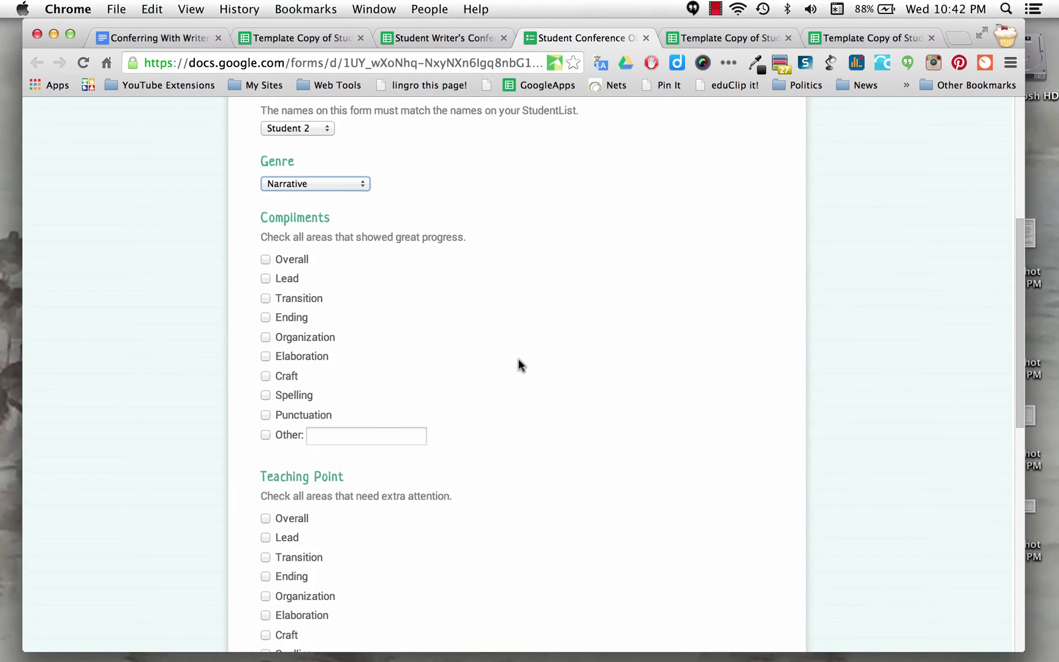
scroll(519, 365, down, 2)
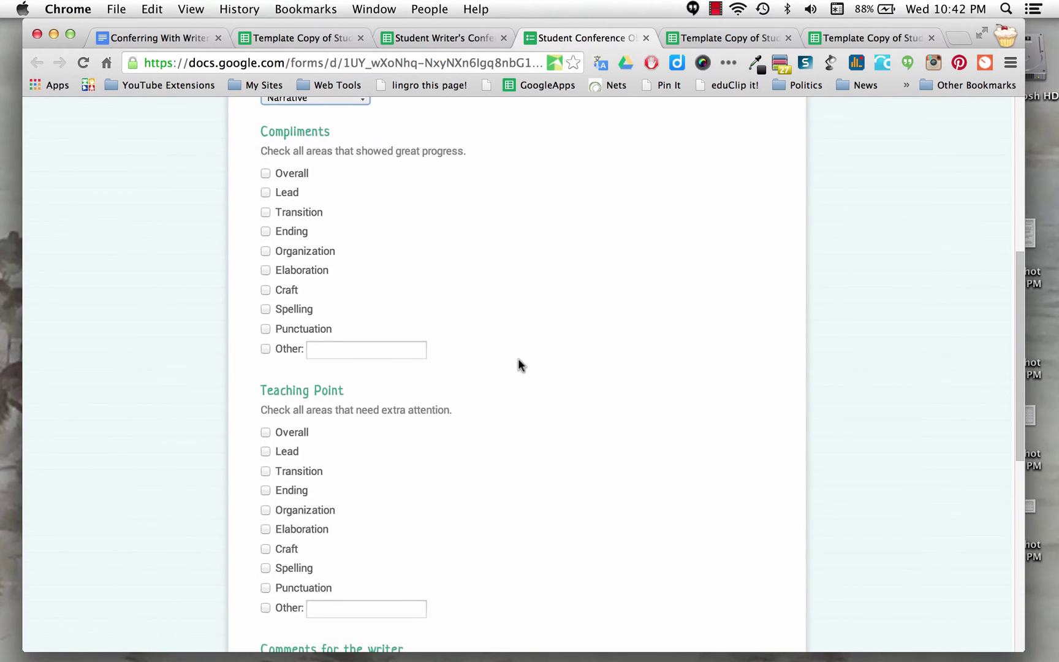
scroll(518, 365, up, 1)
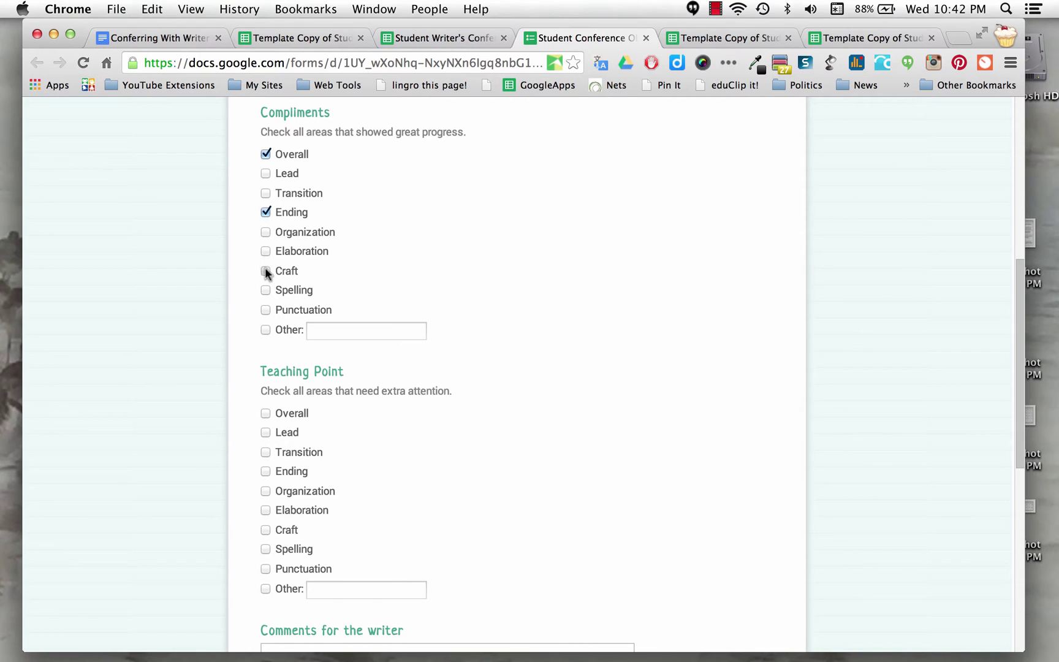
click(266, 309)
click(265, 330)
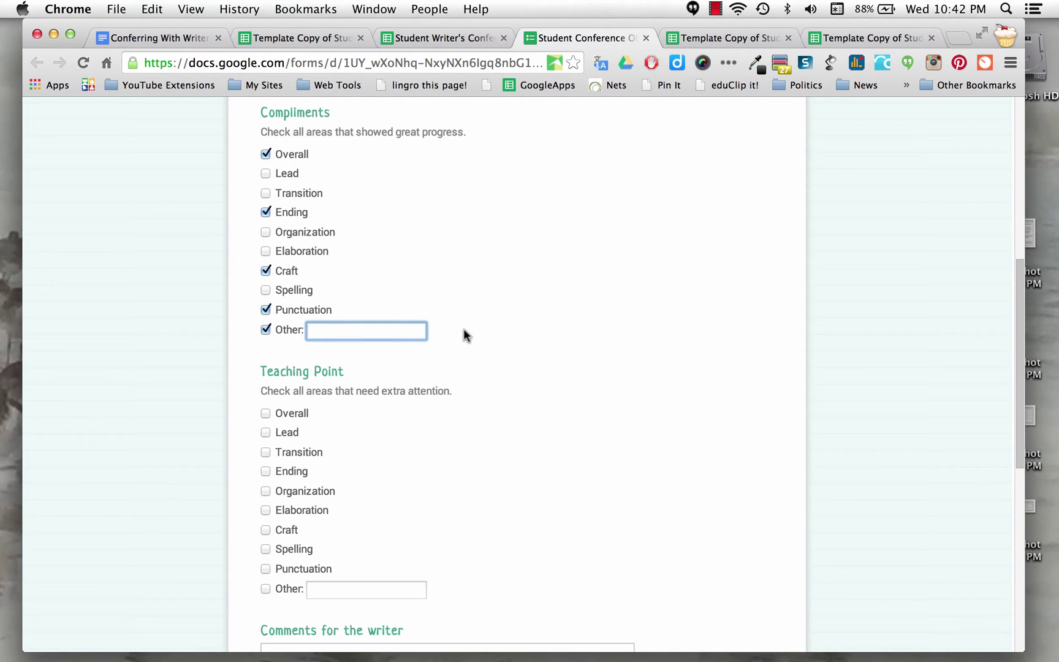
click(265, 330)
scroll(521, 456, down, 5)
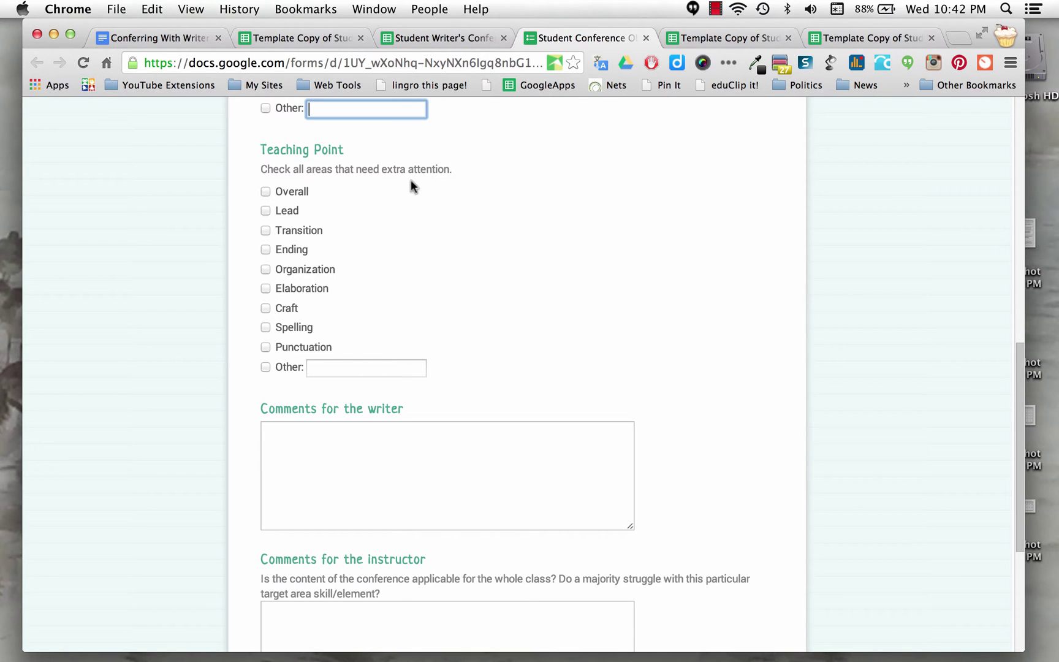
scroll(576, 357, down, 3)
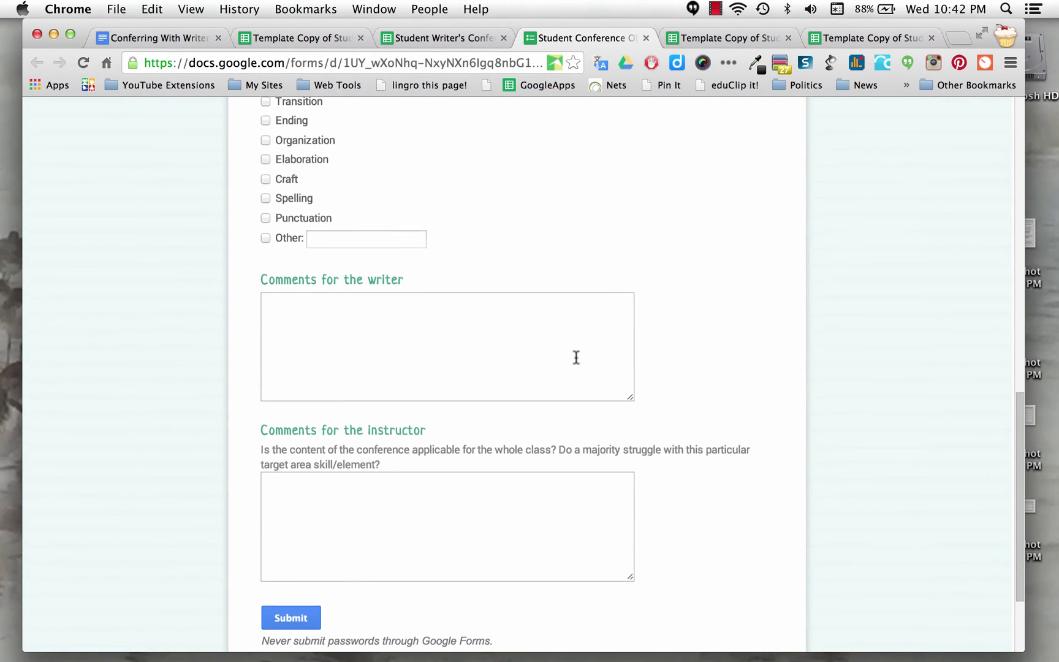
click(397, 327)
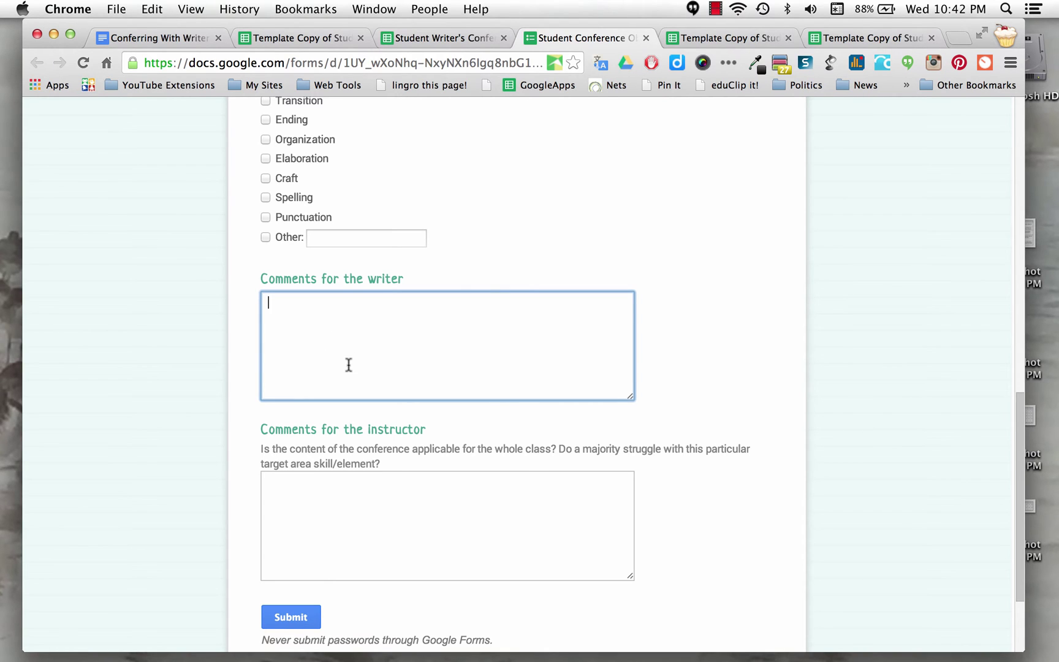
scroll(349, 365, down, 1)
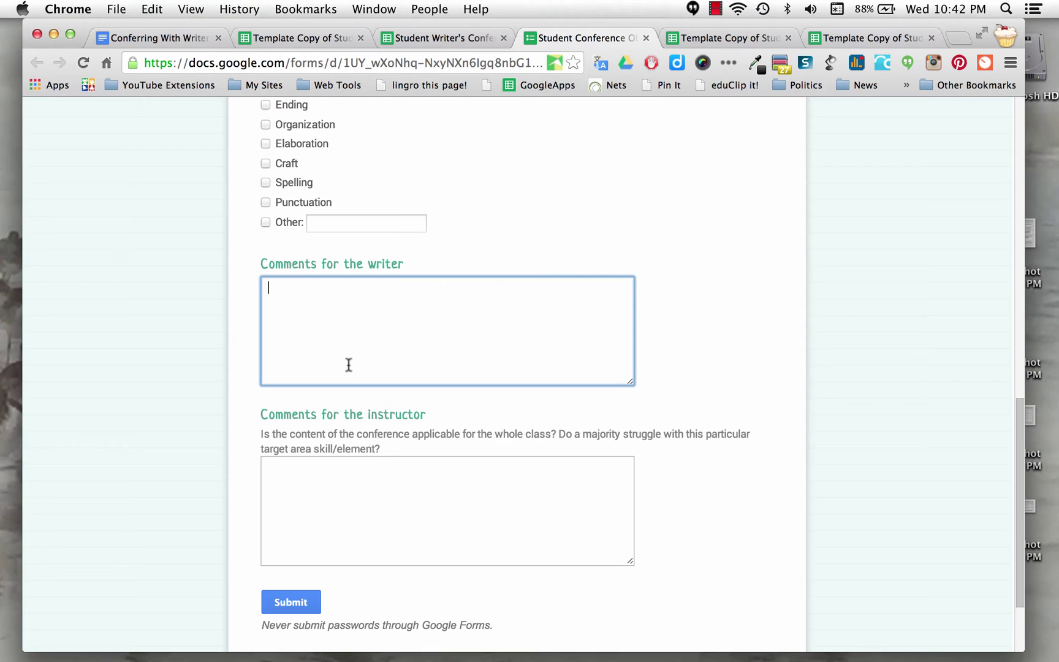
click(367, 477)
scroll(368, 478, down, 1)
scroll(369, 478, down, 5)
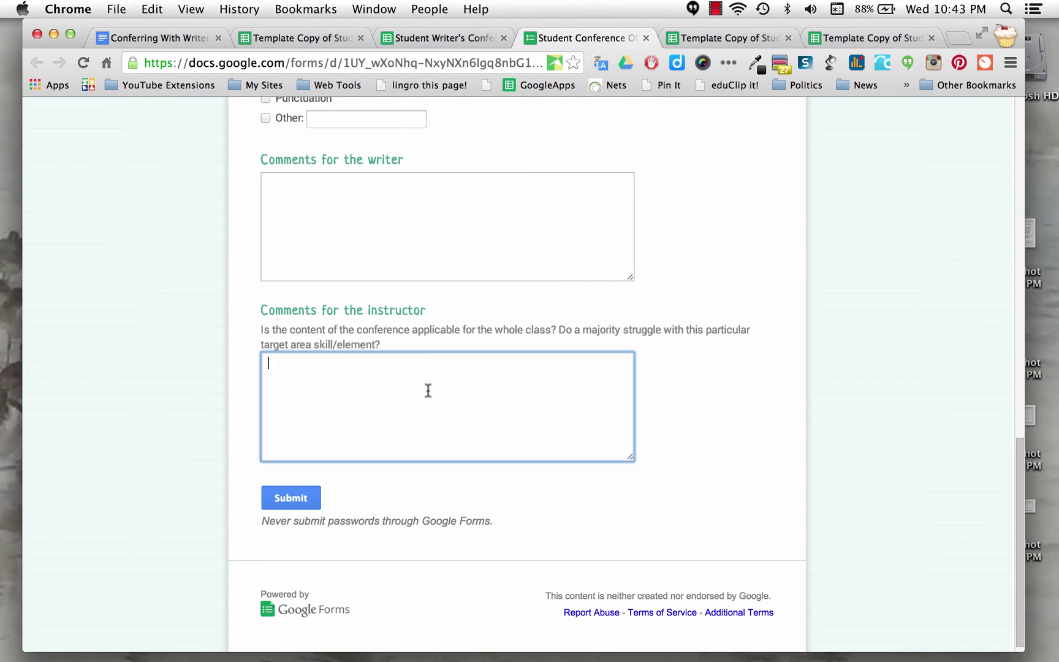
scroll(336, 375, up, 1)
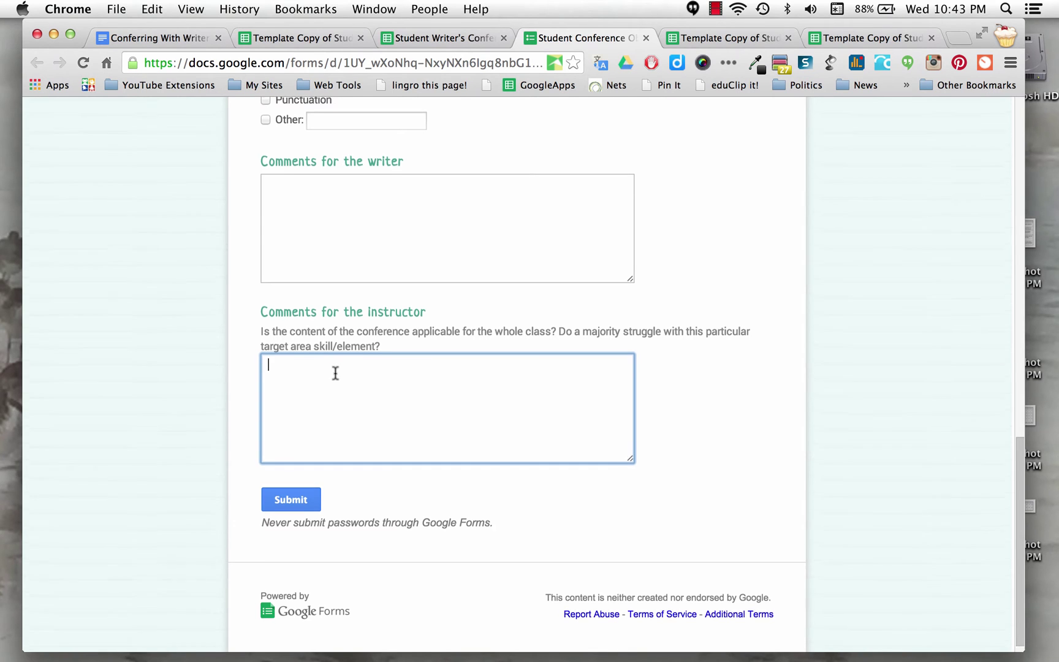
scroll(335, 375, up, 10)
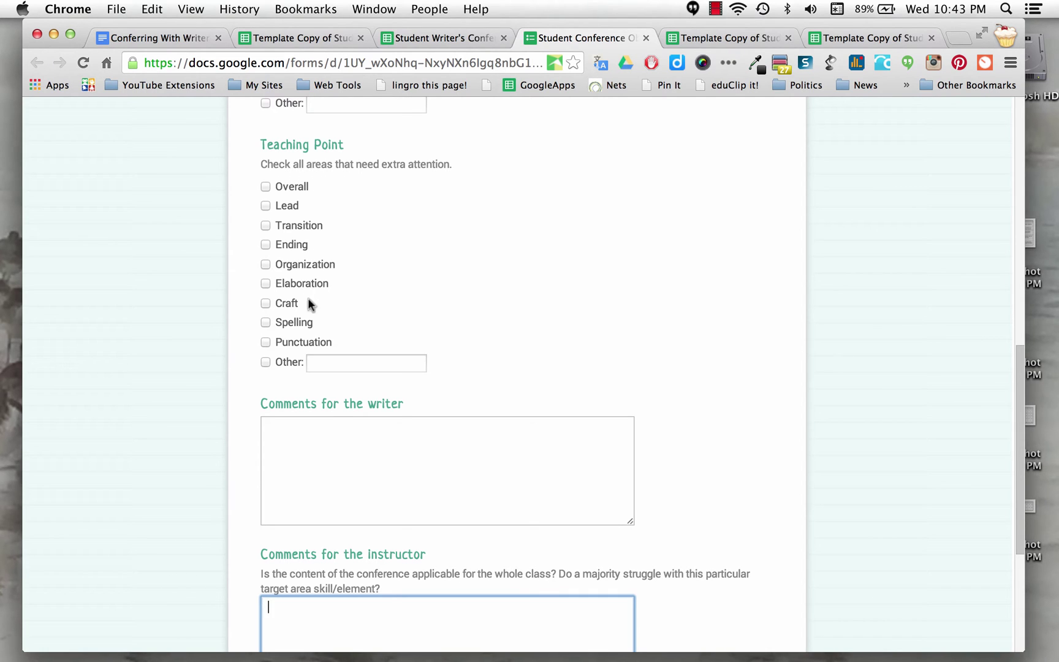
scroll(660, 397, down, 8)
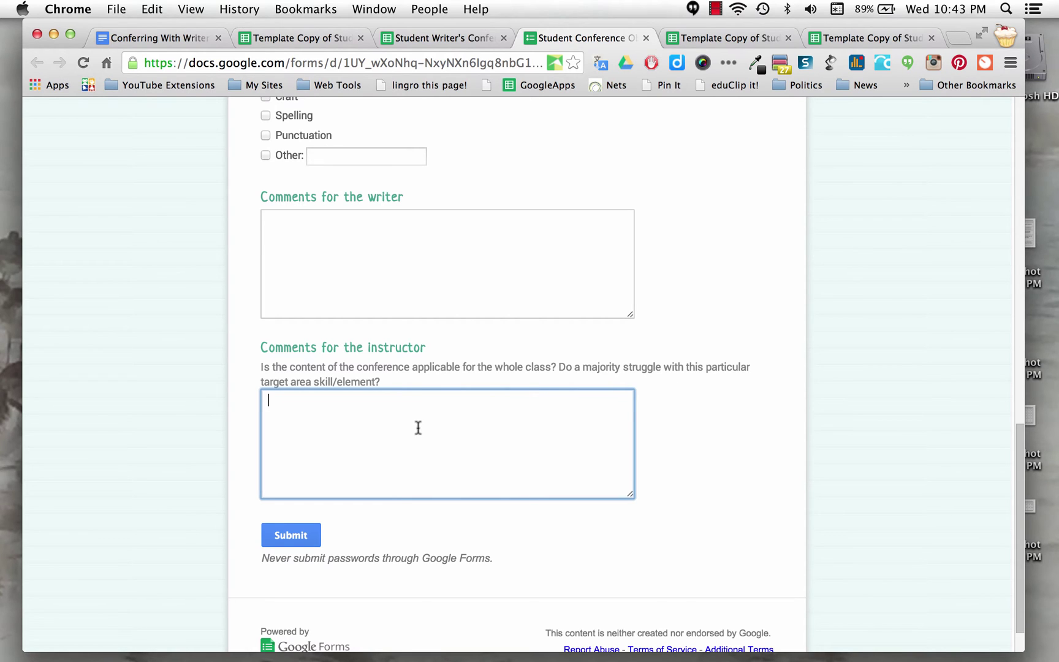
scroll(418, 428, up, 1)
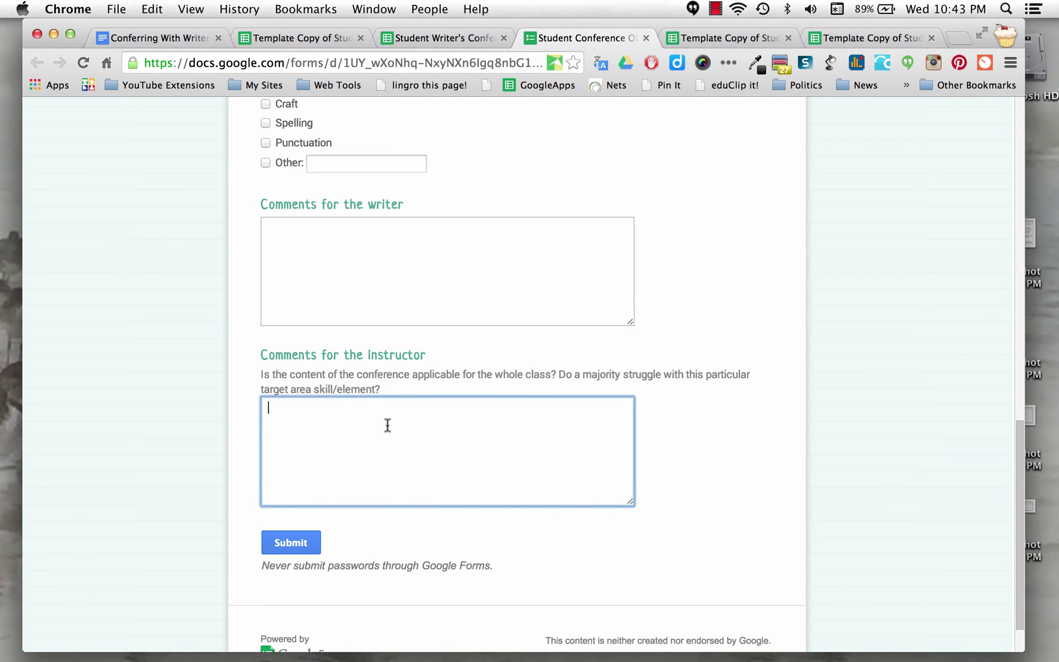
scroll(387, 425, up, 15)
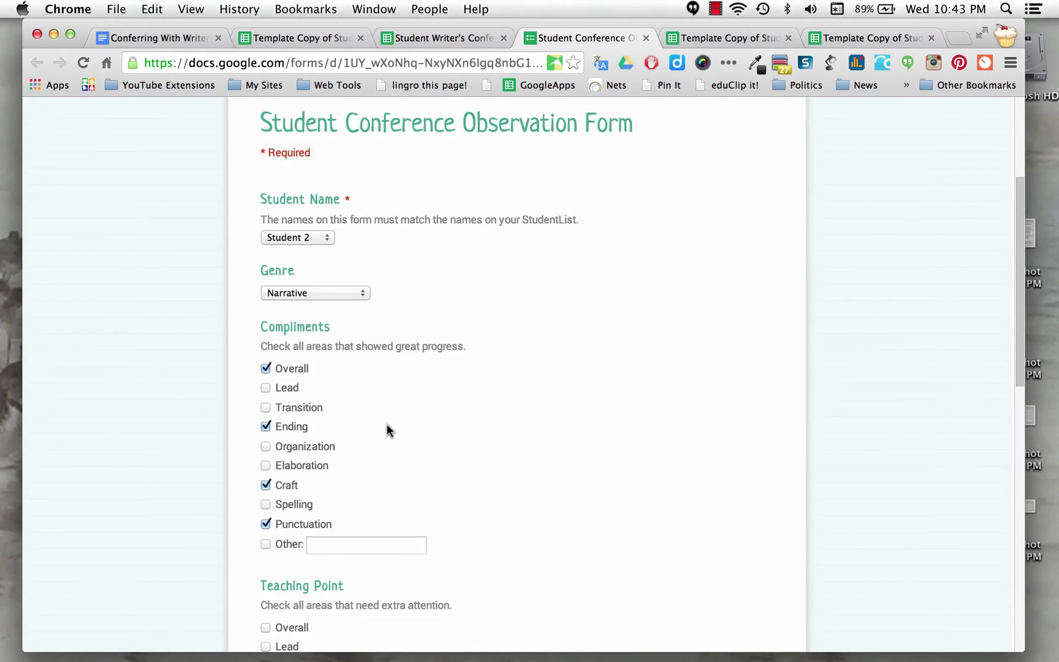
scroll(387, 425, up, 6)
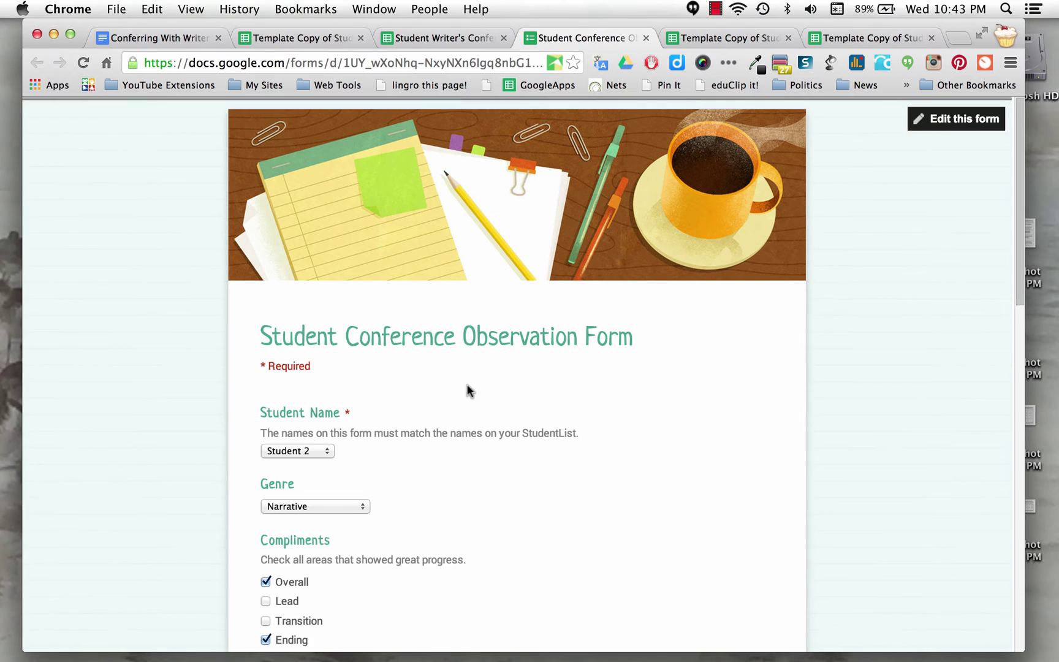
Reach the Copy of Template Copy of Student Writer's Conference (Simple Form) editor tab via Edit this form.
click(949, 118)
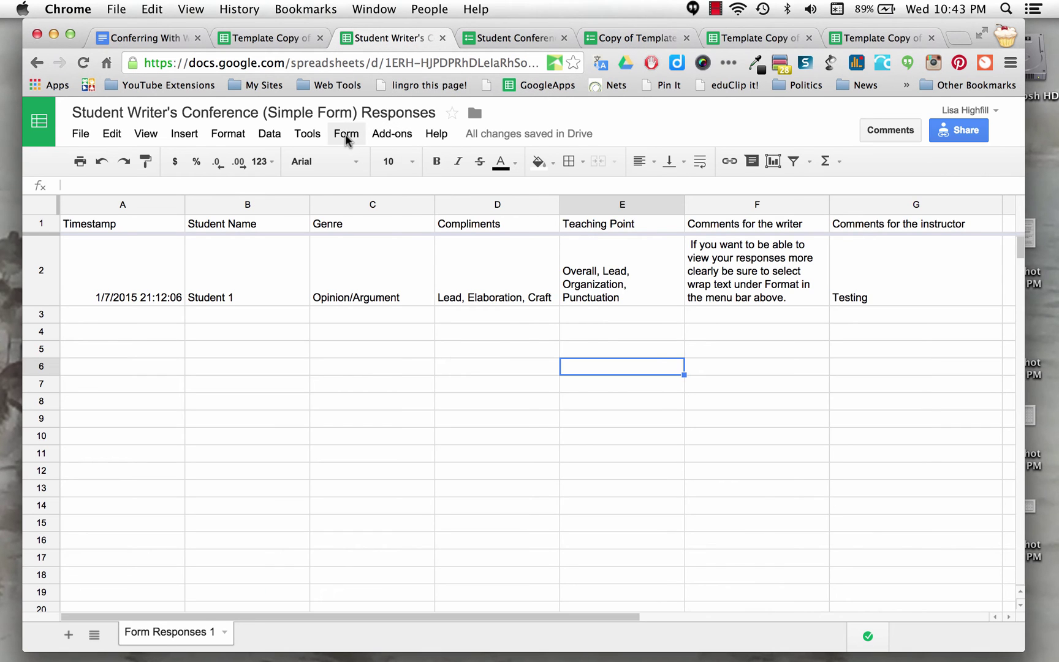
click(347, 136)
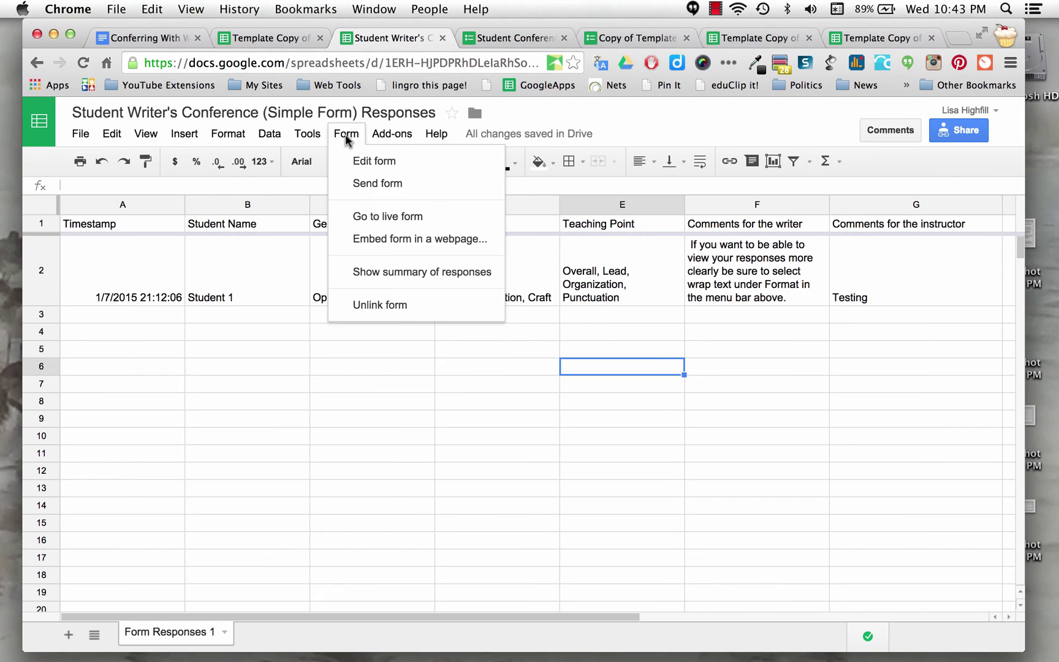
click(501, 38)
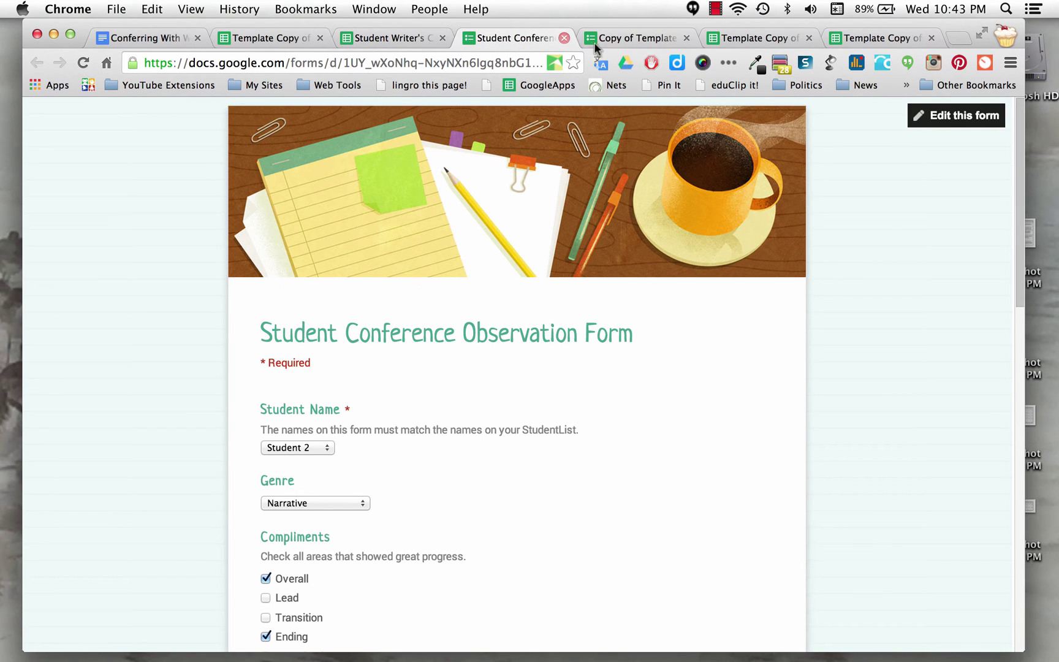
click(595, 40)
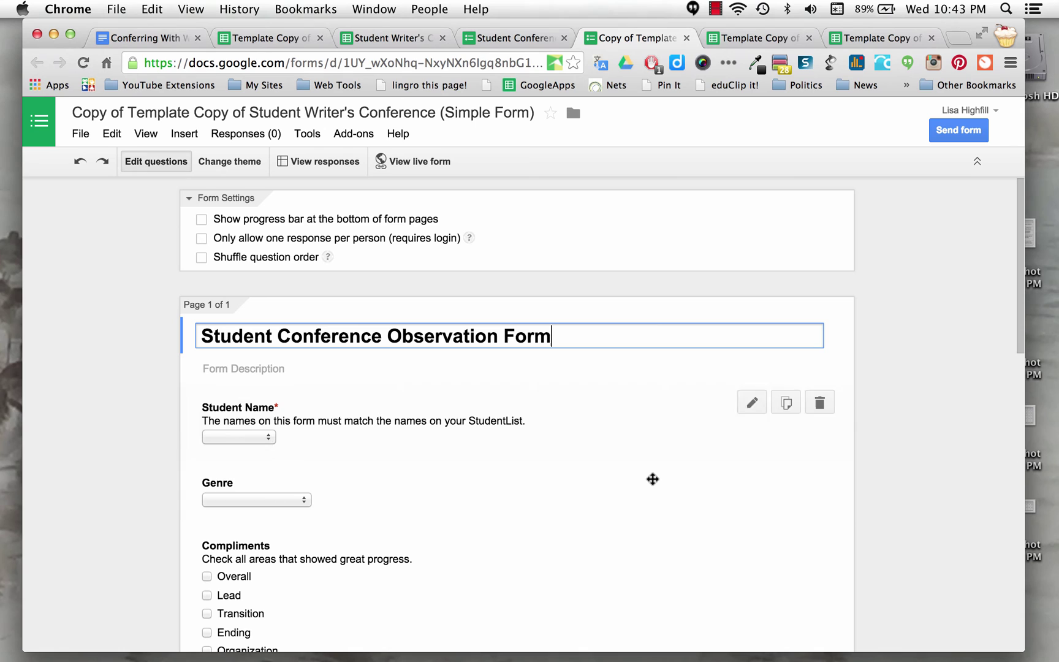
Replace the first Student Name option, Student 1, with a real student's name.
scroll(626, 425, down, 2)
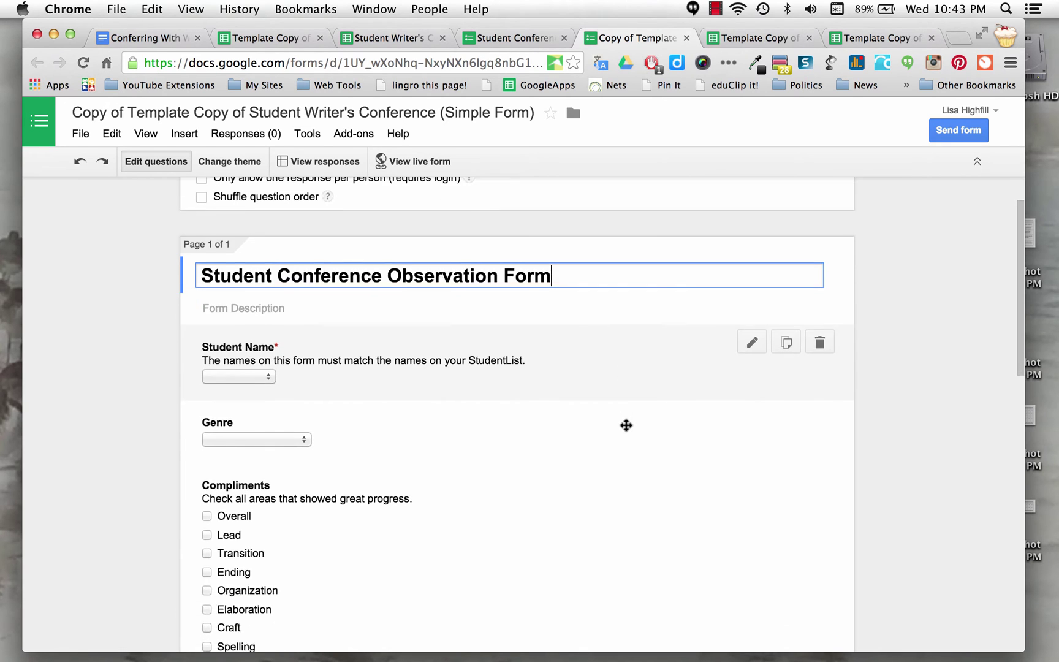
scroll(626, 425, down, 3)
scroll(626, 424, down, 1)
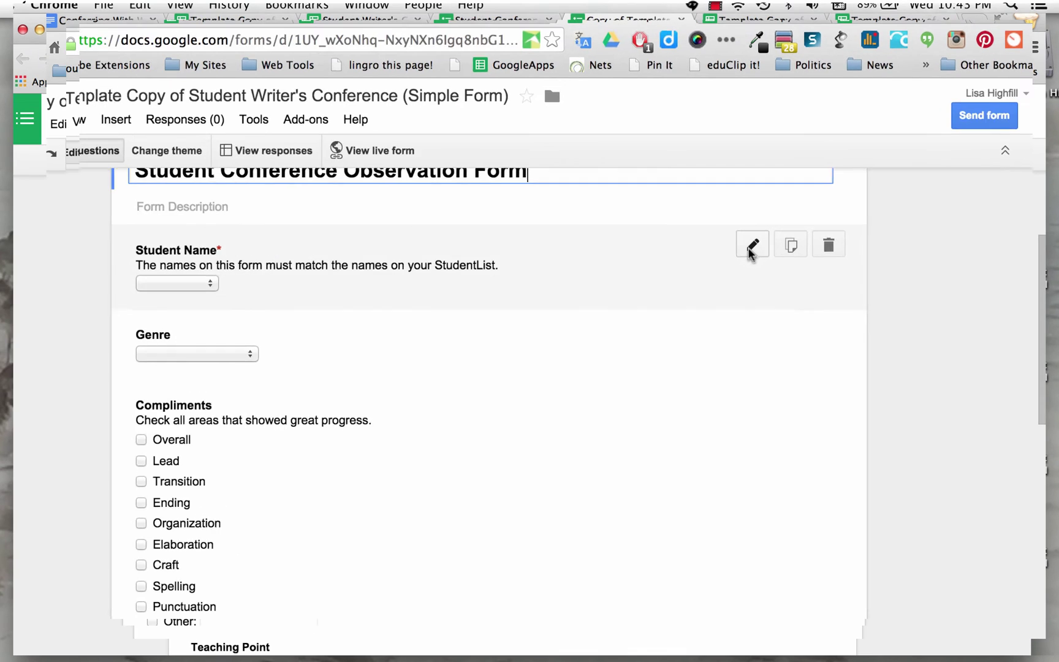
click(752, 246)
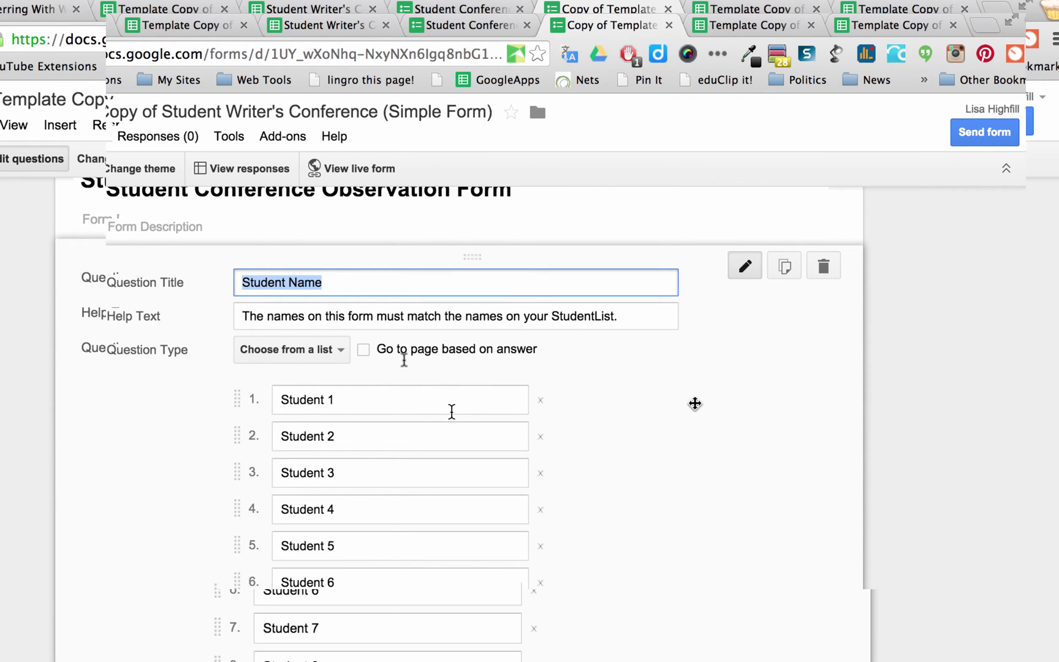
click(451, 411)
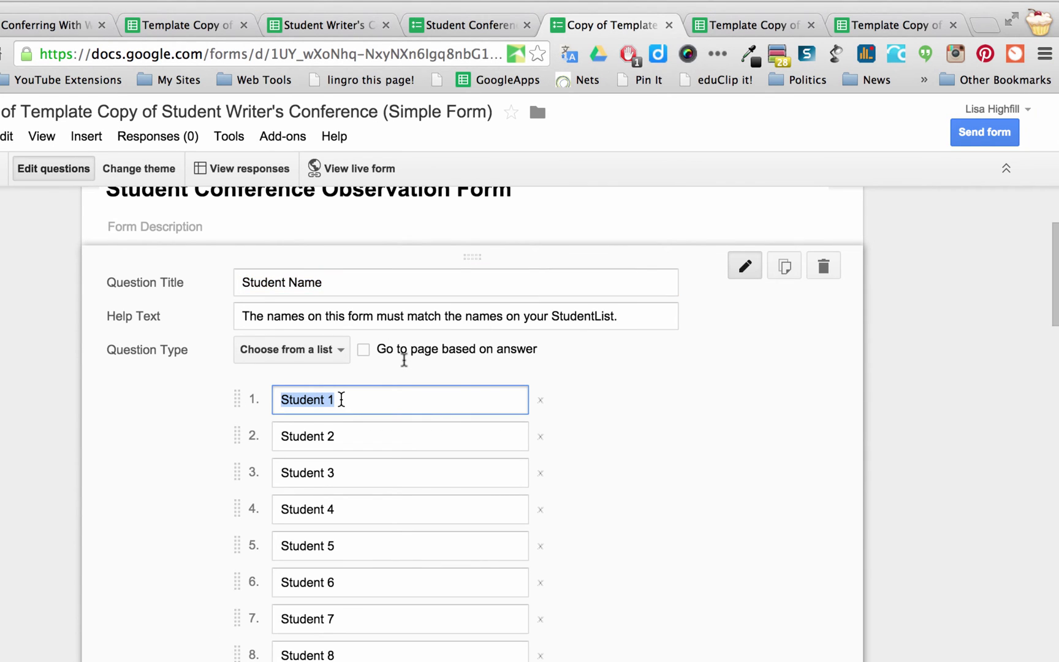
scroll(342, 399, down, 2)
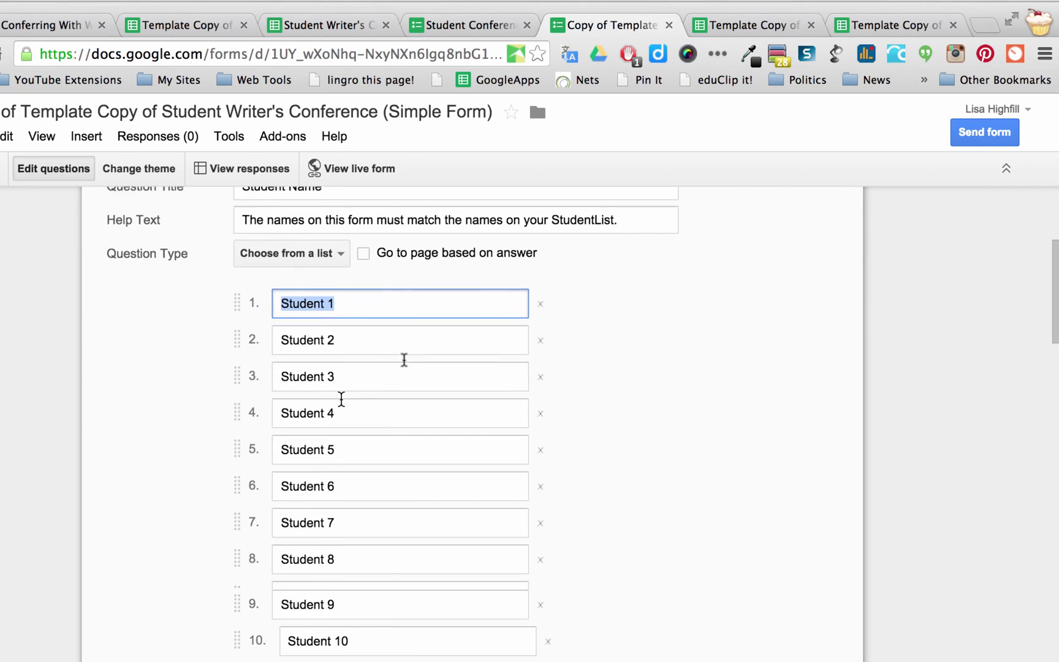
scroll(341, 400, down, 4)
scroll(342, 399, up, 4)
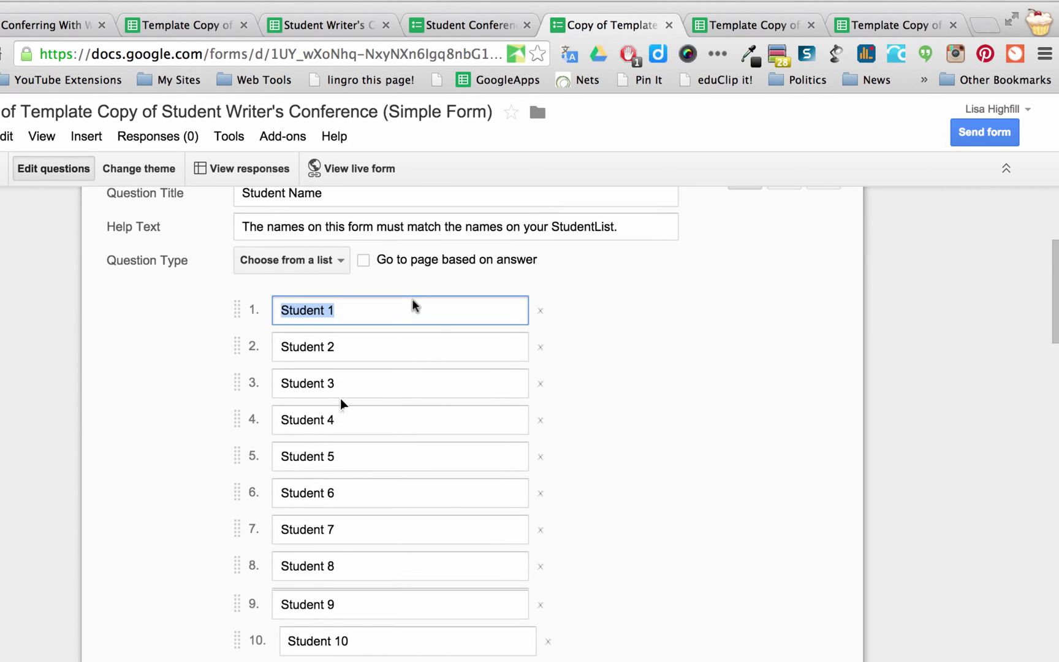
text(S)
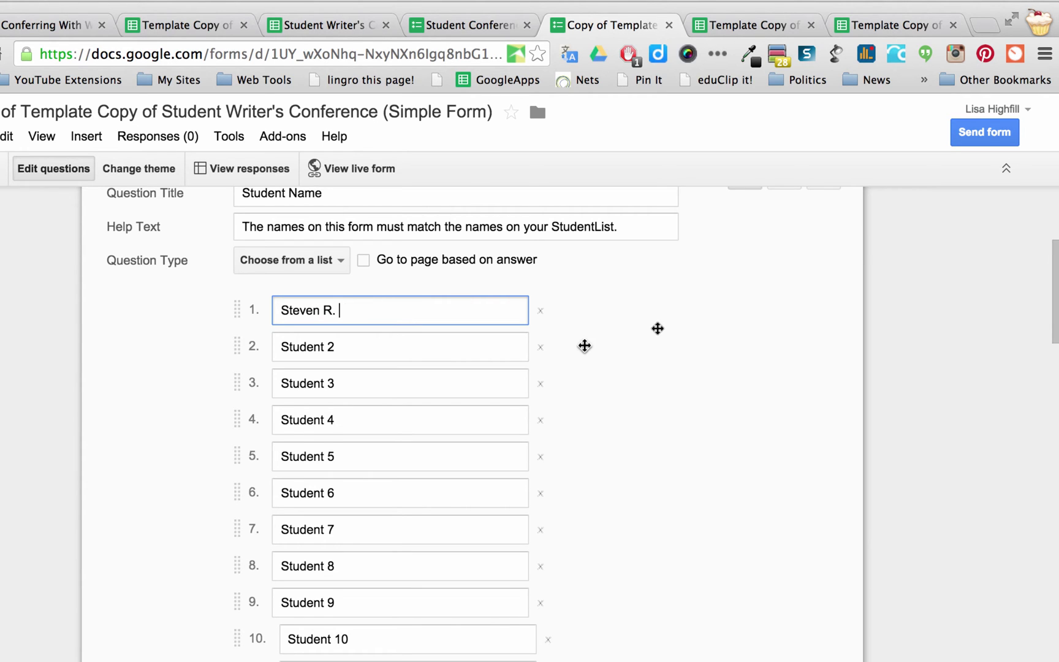
Delete the Student 33 option and make the Student Name question not required.
scroll(465, 402, down, 7)
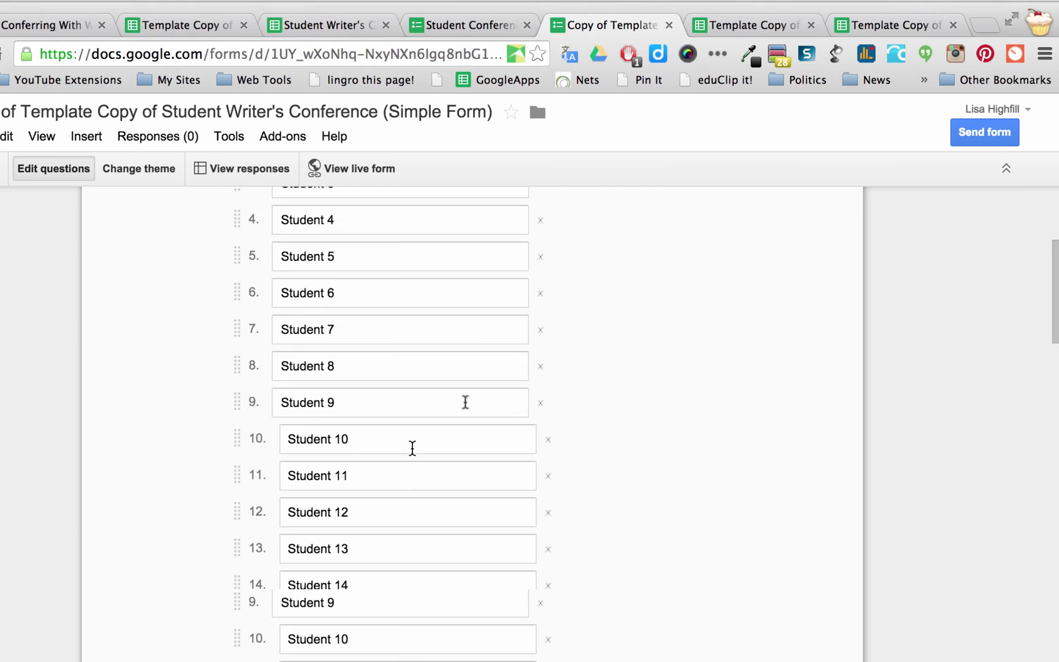
scroll(465, 402, down, 10)
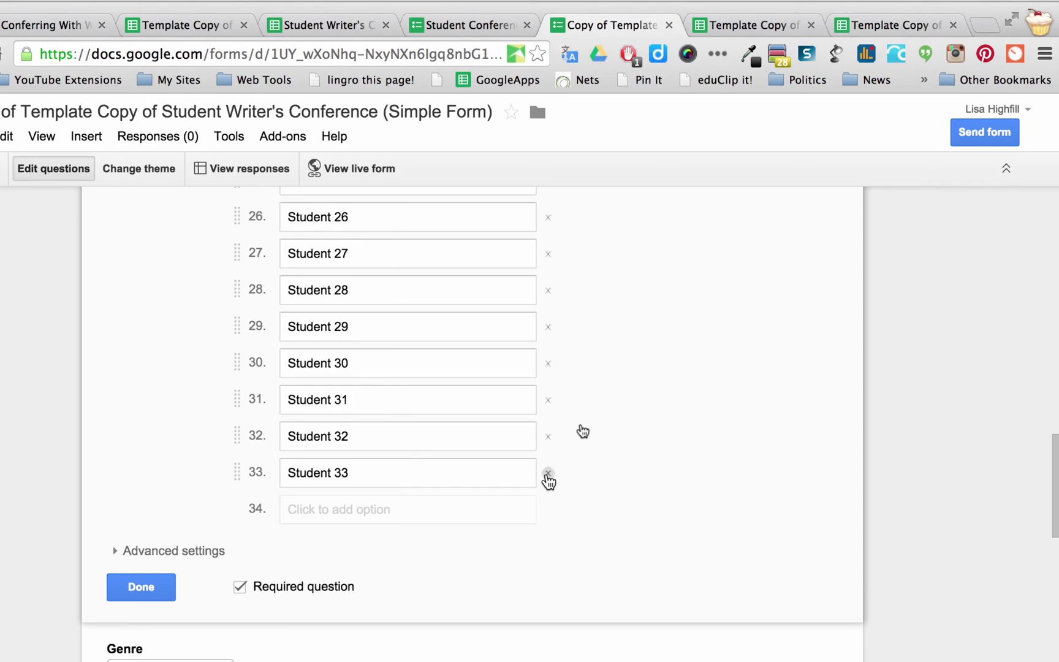
click(549, 475)
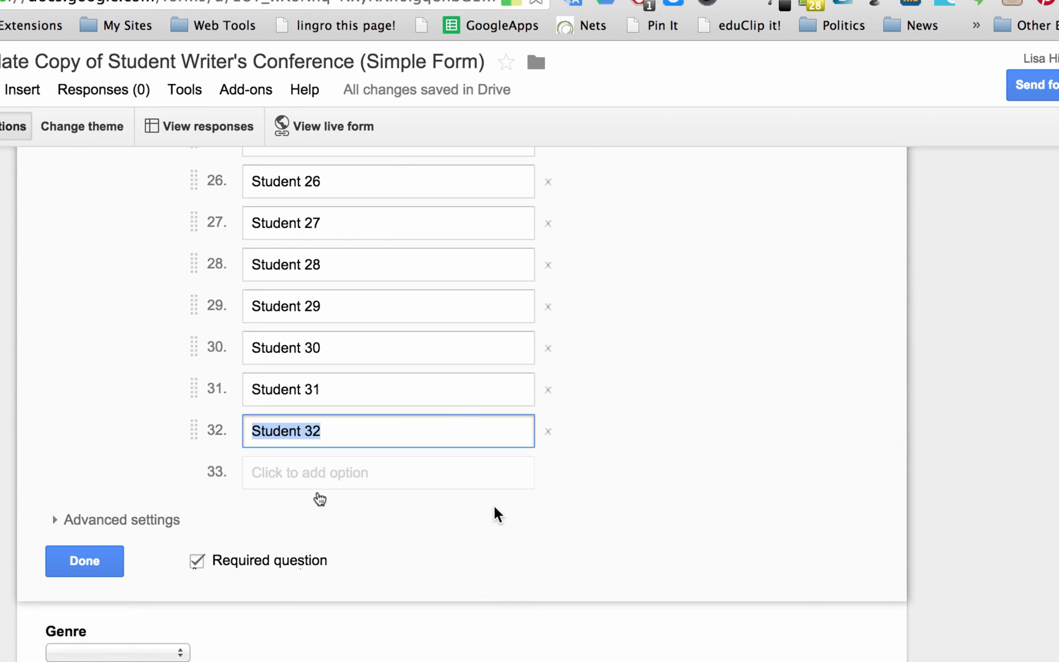
click(197, 561)
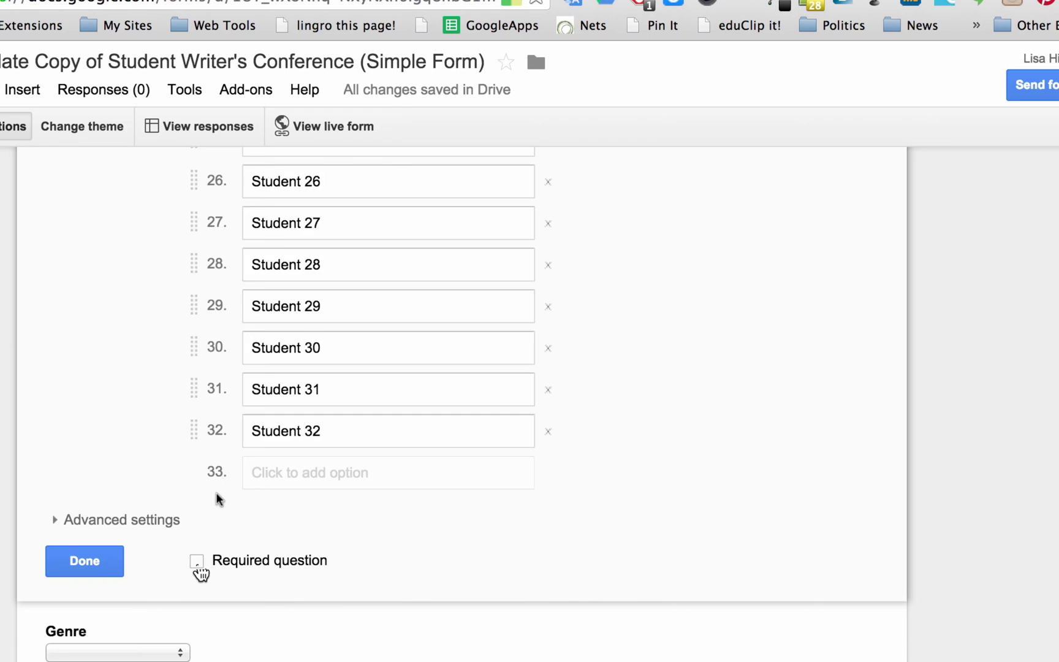
click(67, 570)
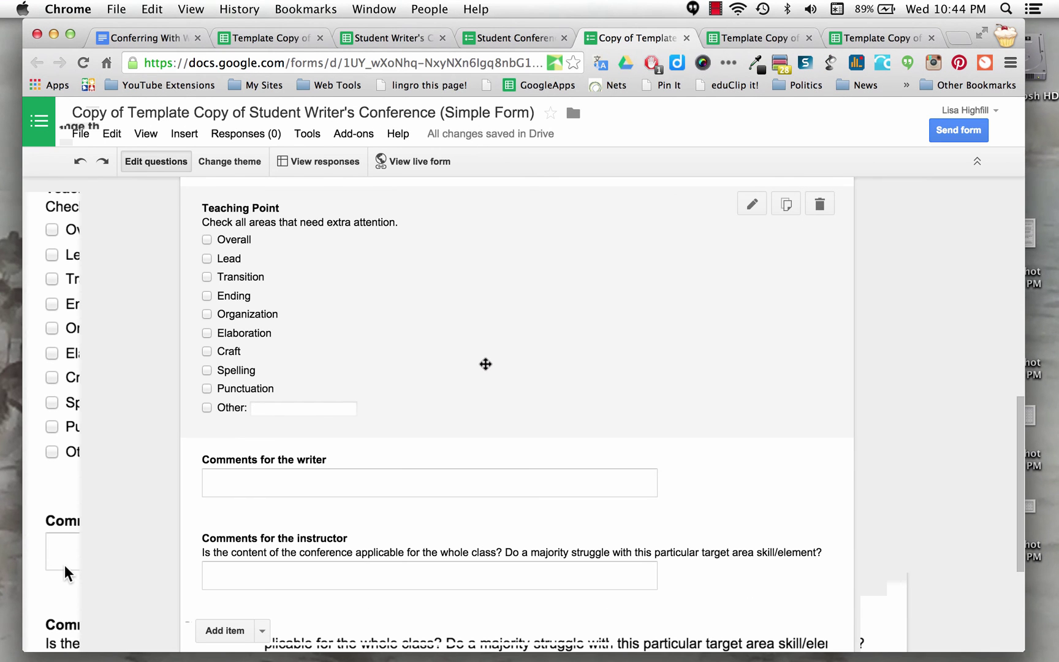
scroll(485, 365, up, 10)
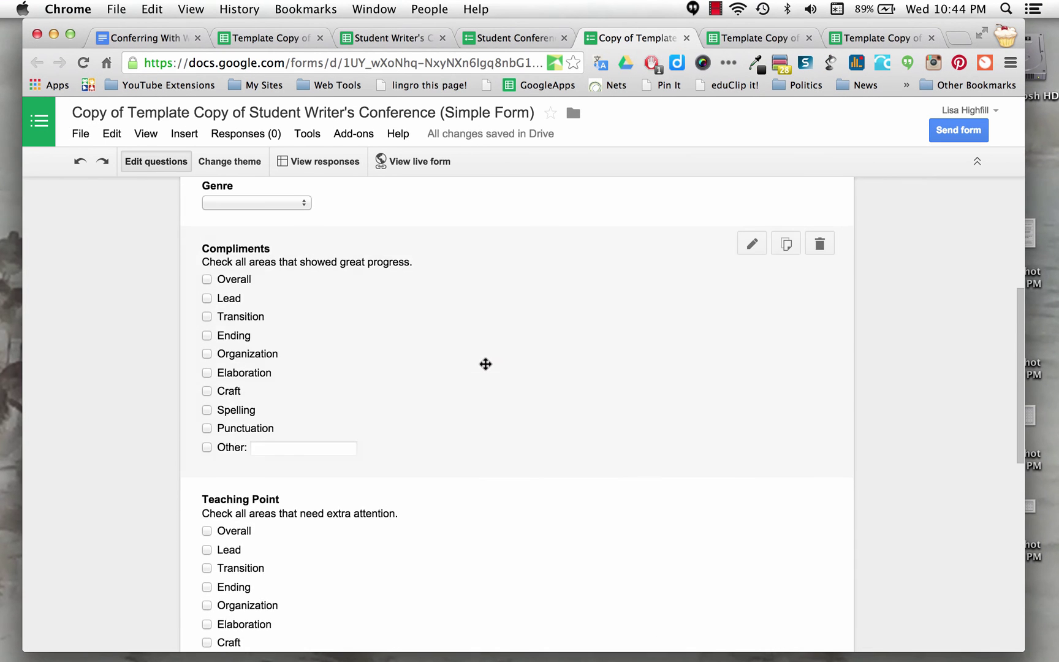
scroll(485, 364, up, 2)
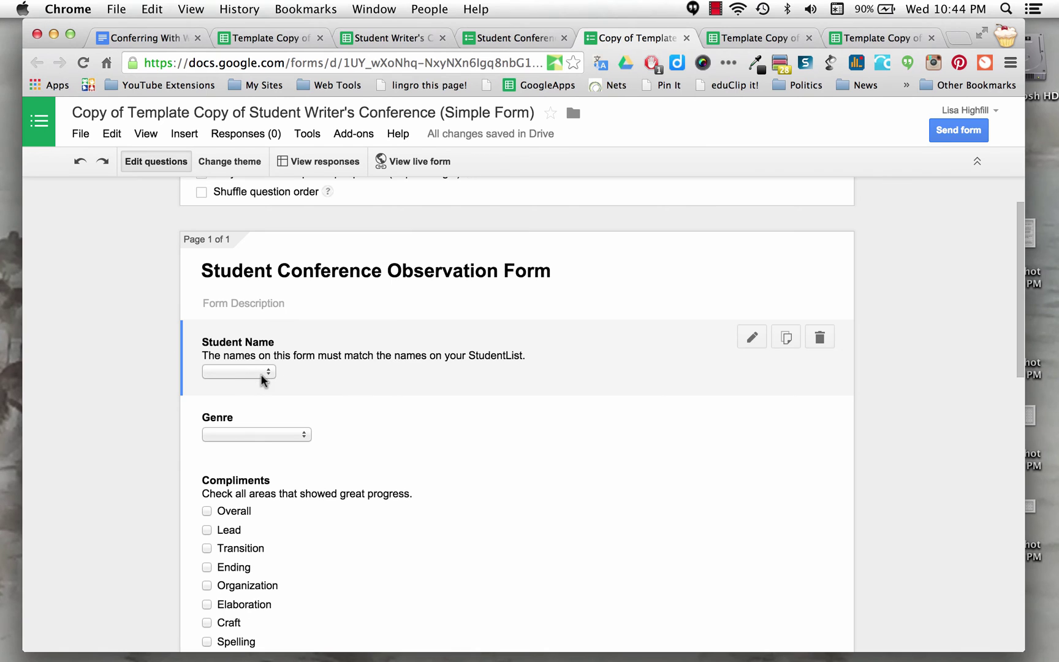
scroll(555, 445, down, 5)
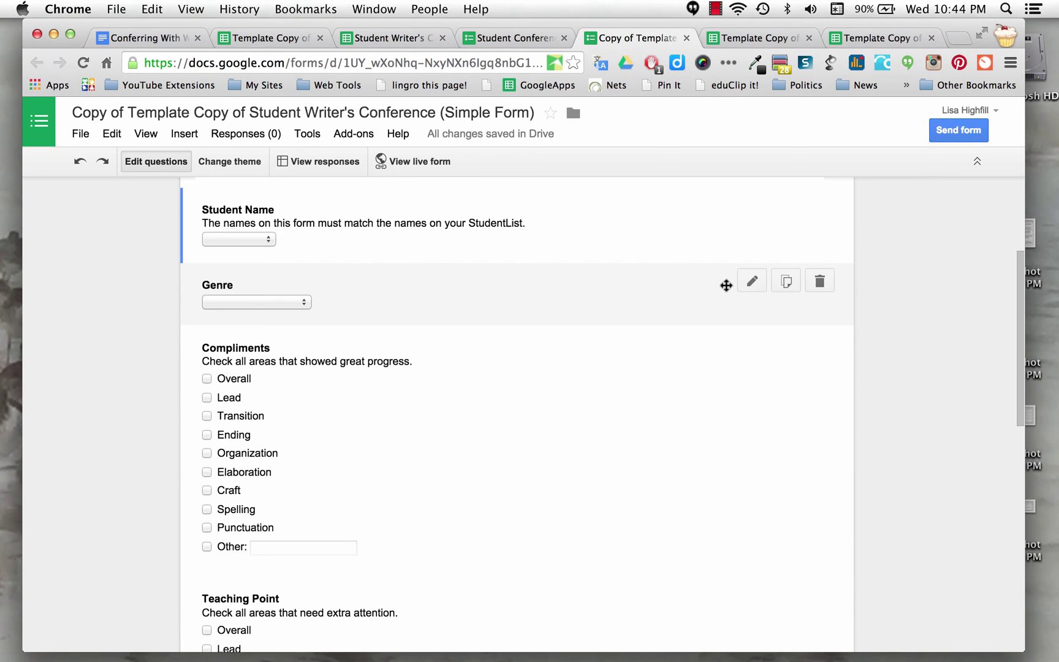
click(752, 280)
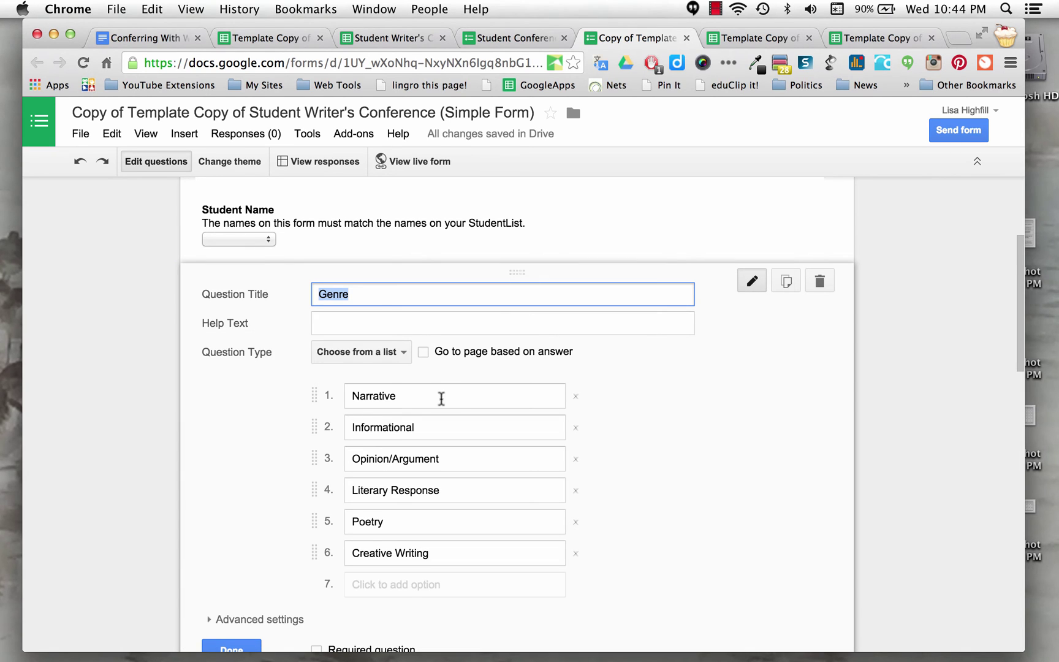
scroll(426, 558, down, 3)
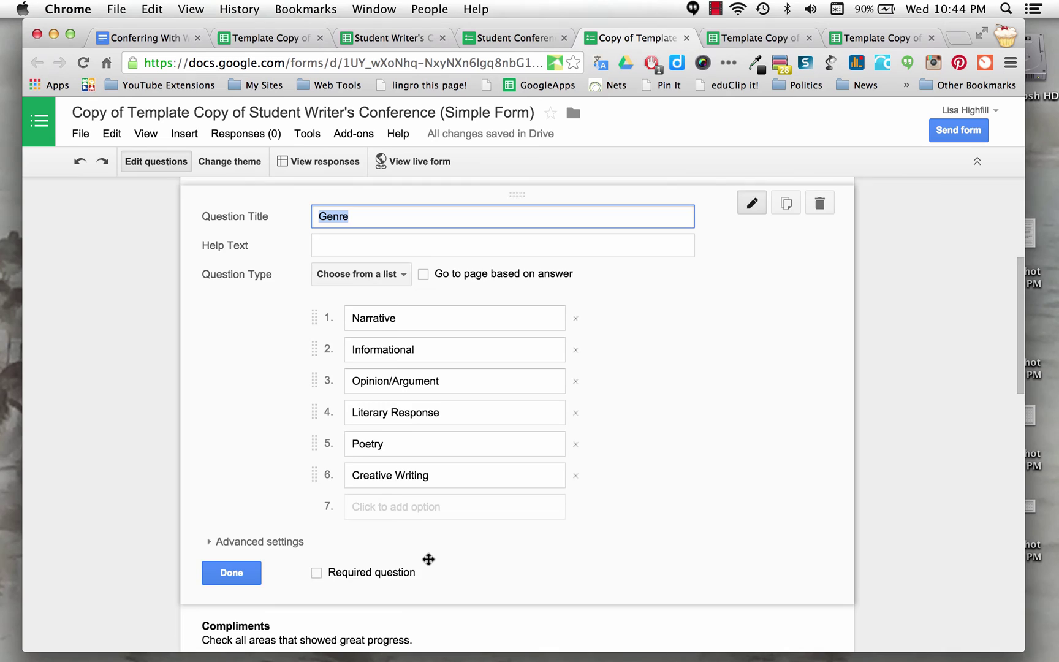
click(395, 478)
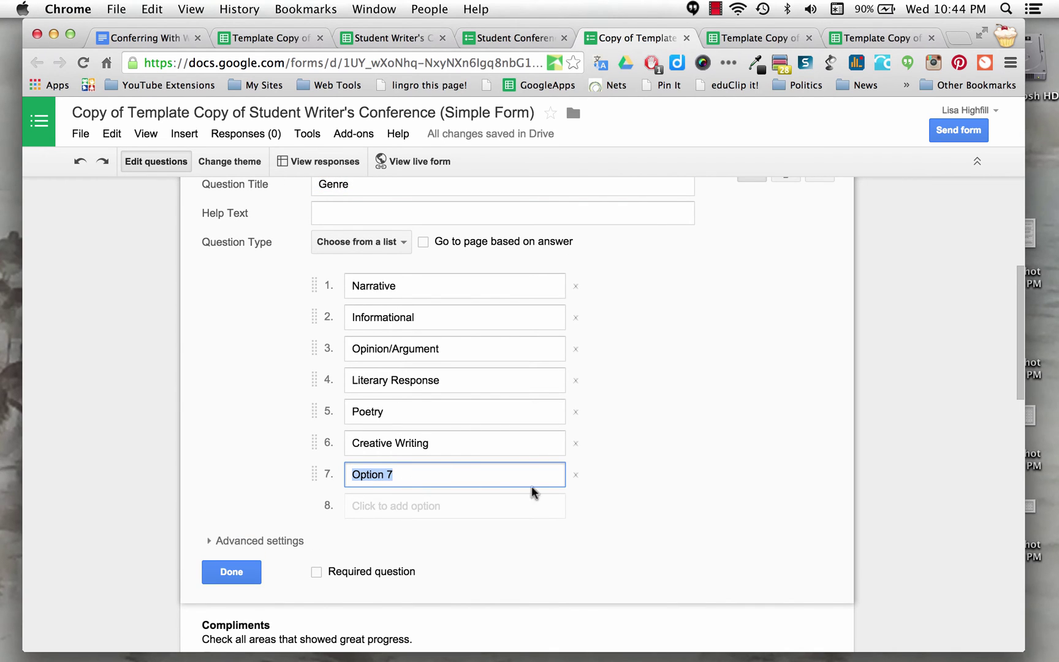
click(576, 474)
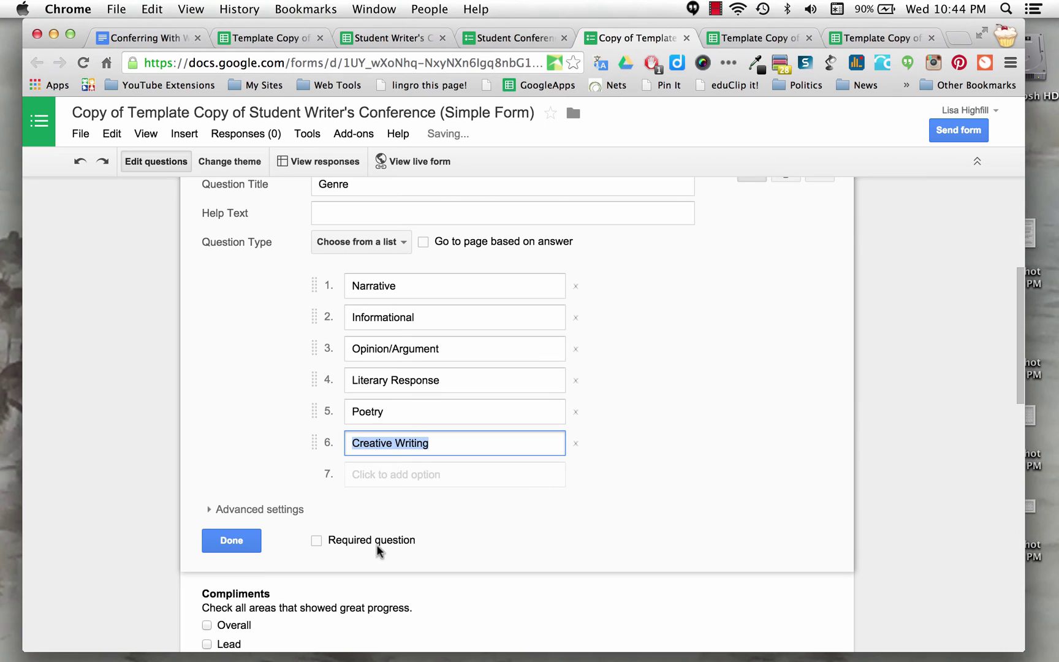
click(232, 540)
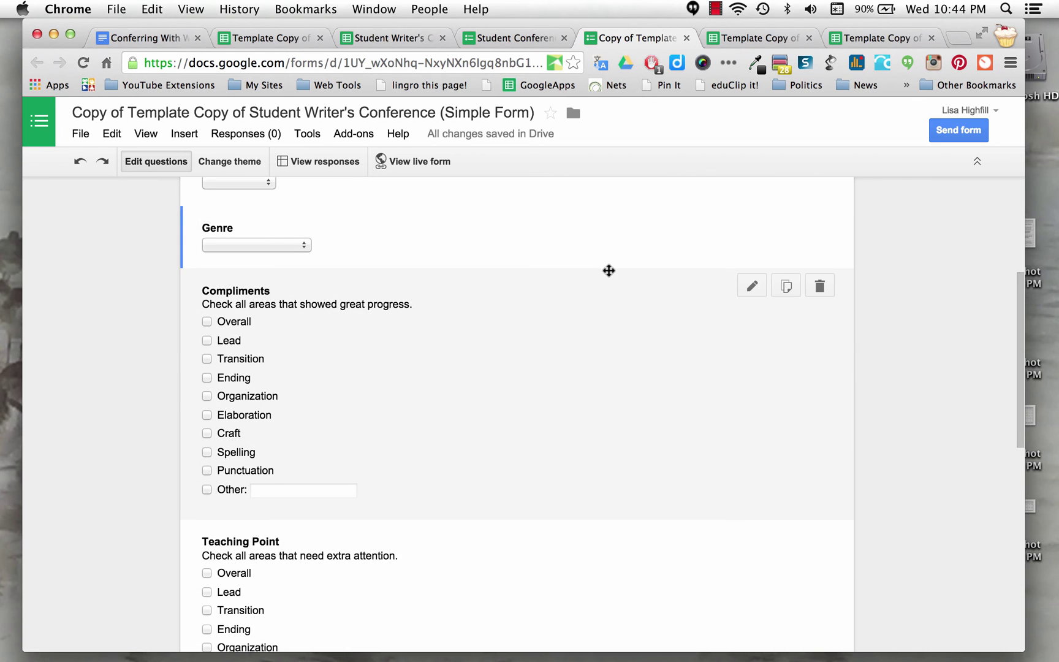
scroll(628, 323, up, 3)
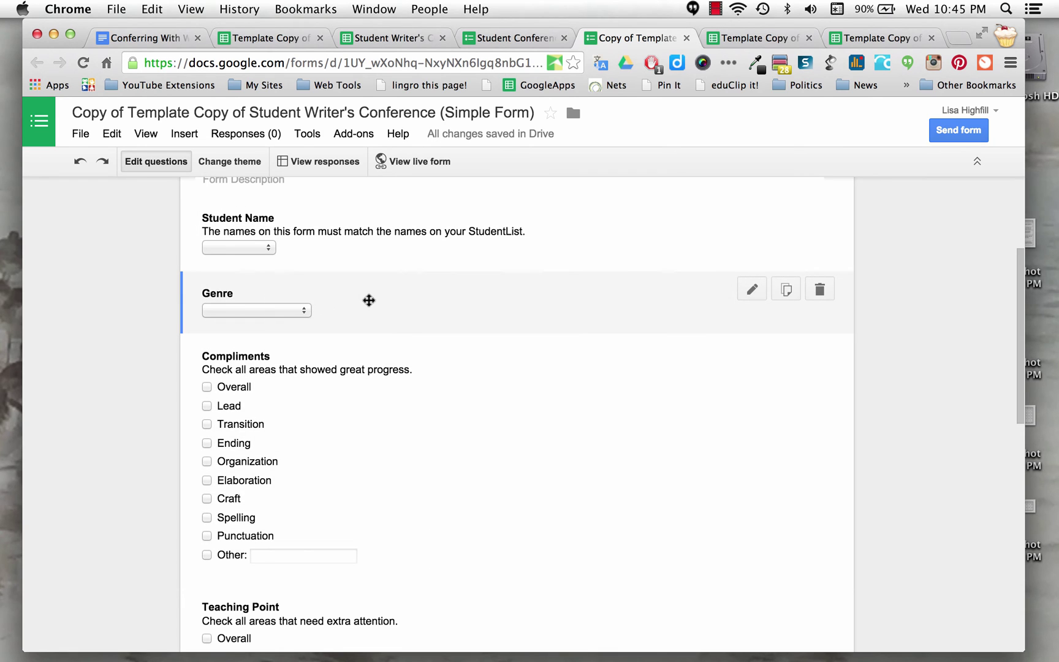
Delete the Comments for the instructor paragraph-text question from the form.
scroll(721, 462, down, 1)
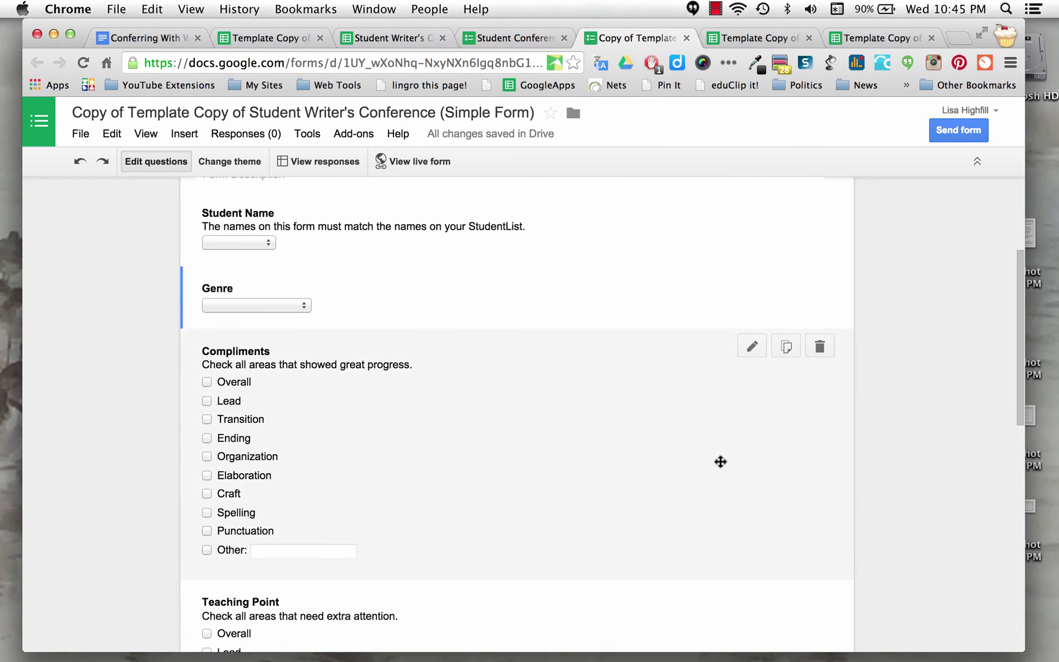
scroll(721, 462, down, 10)
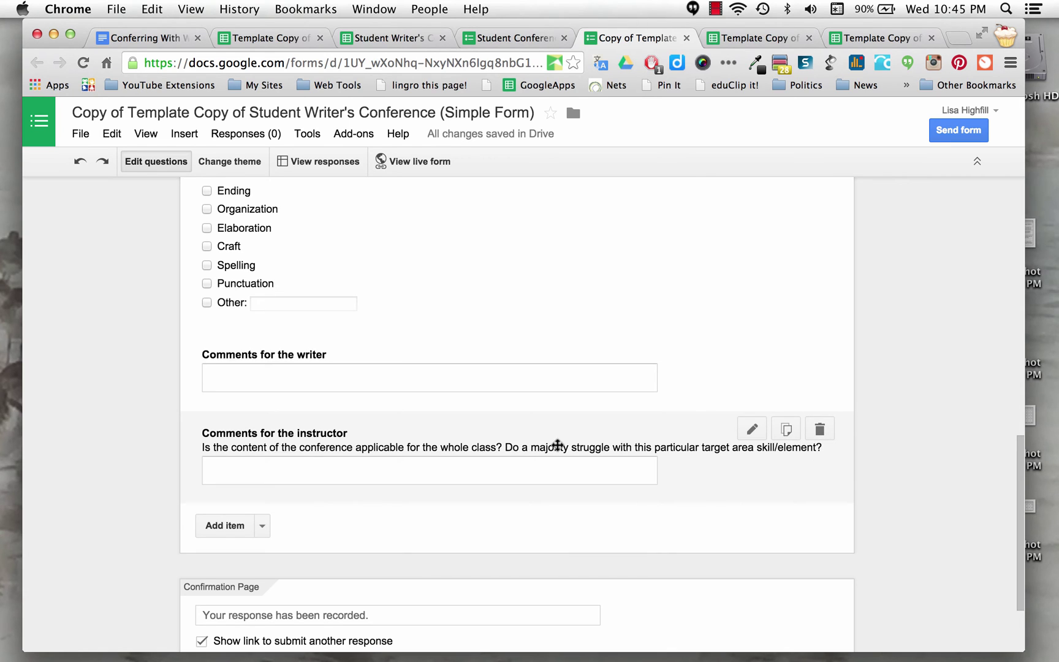
click(752, 429)
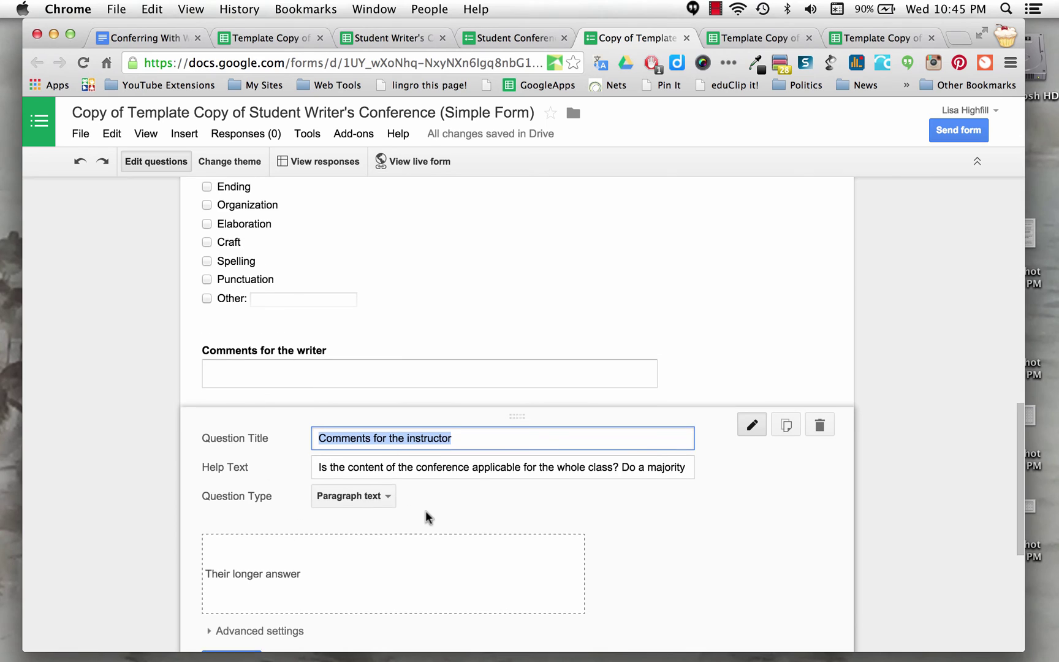
scroll(426, 518, down, 2)
click(389, 409)
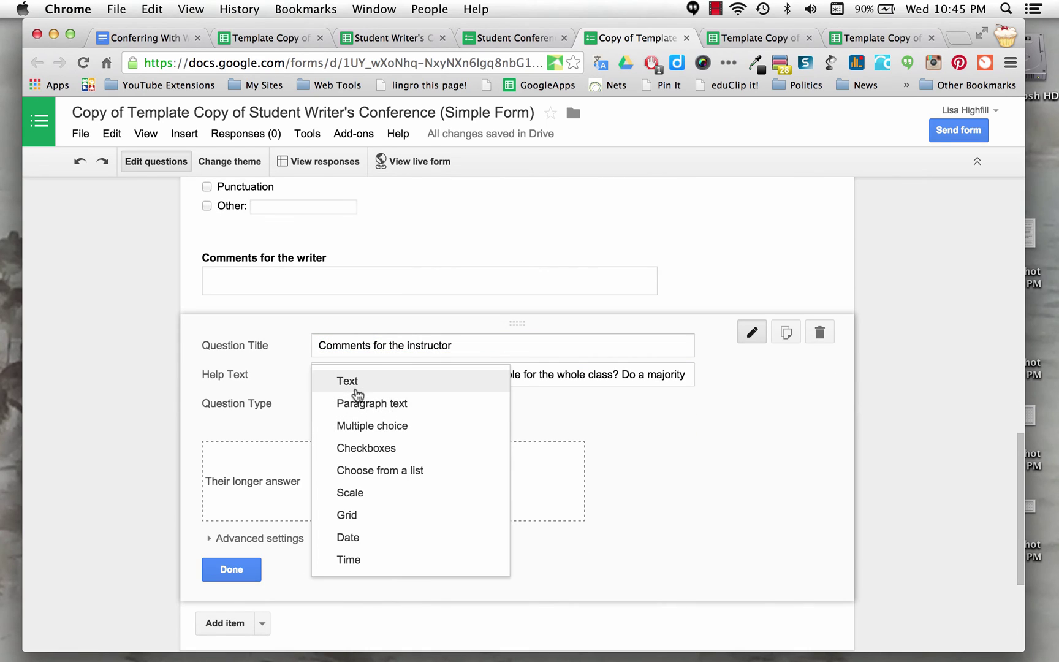
click(620, 440)
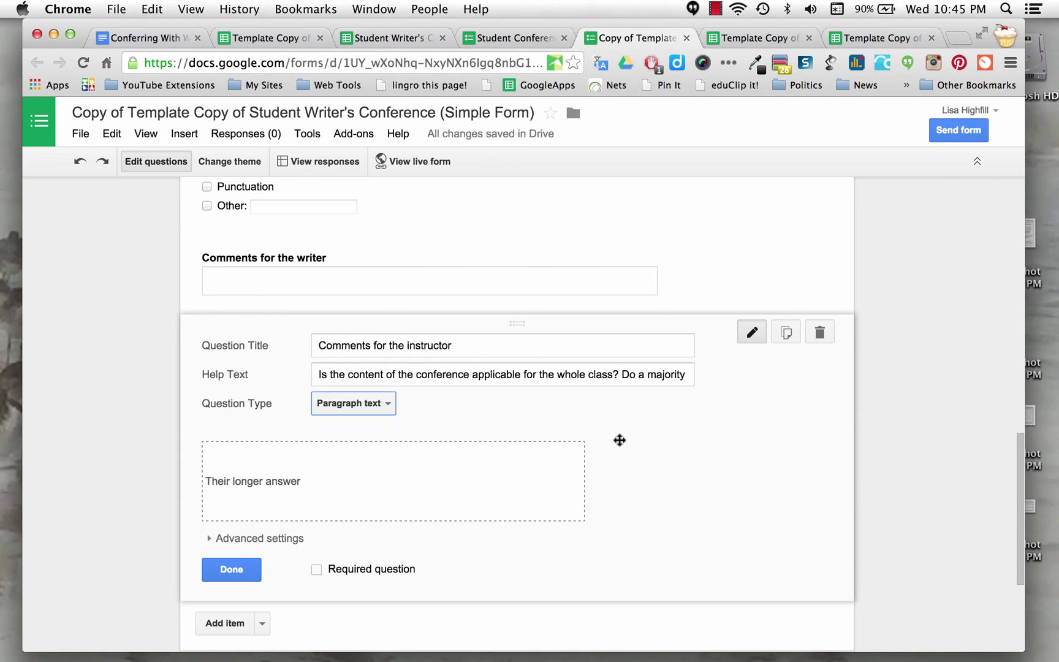
click(820, 334)
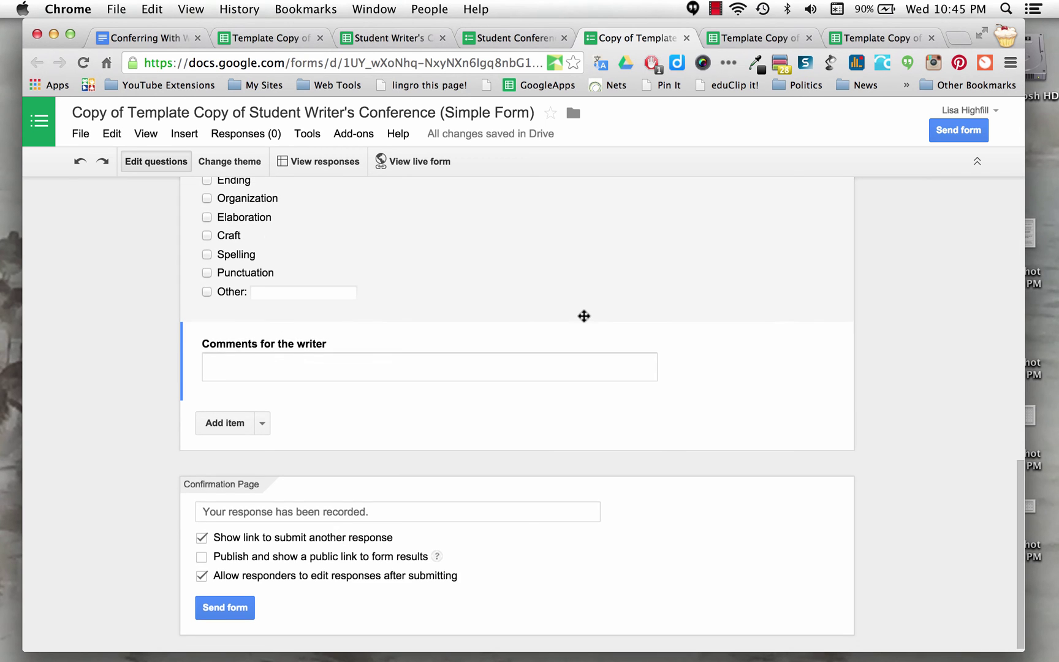
scroll(584, 316, up, 3)
scroll(584, 315, up, 10)
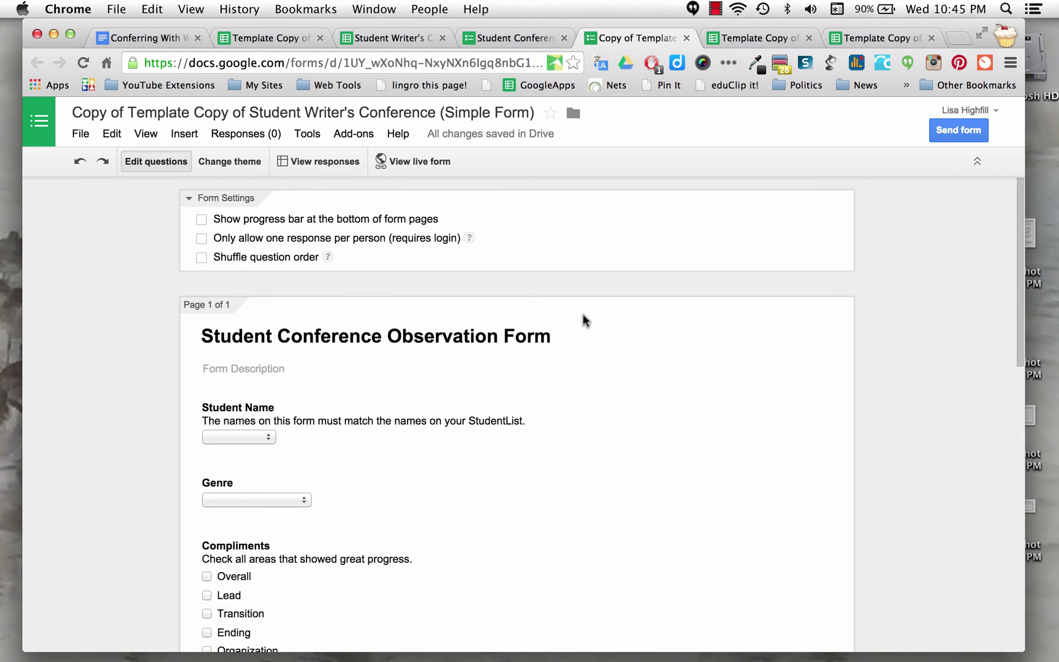
scroll(584, 316, down, 15)
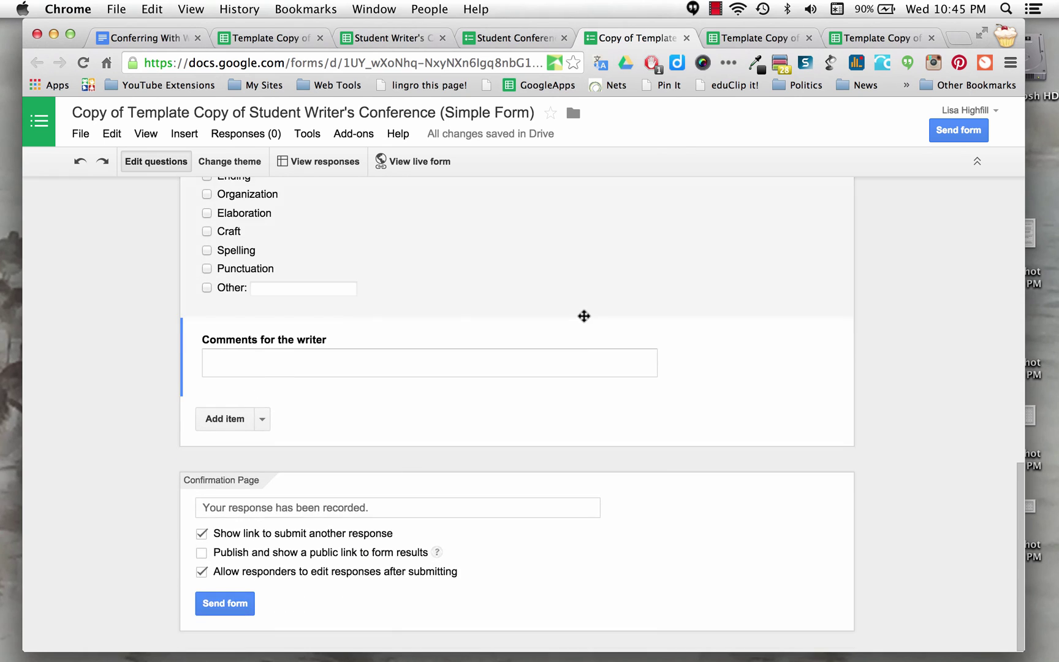
scroll(584, 345, up, 15)
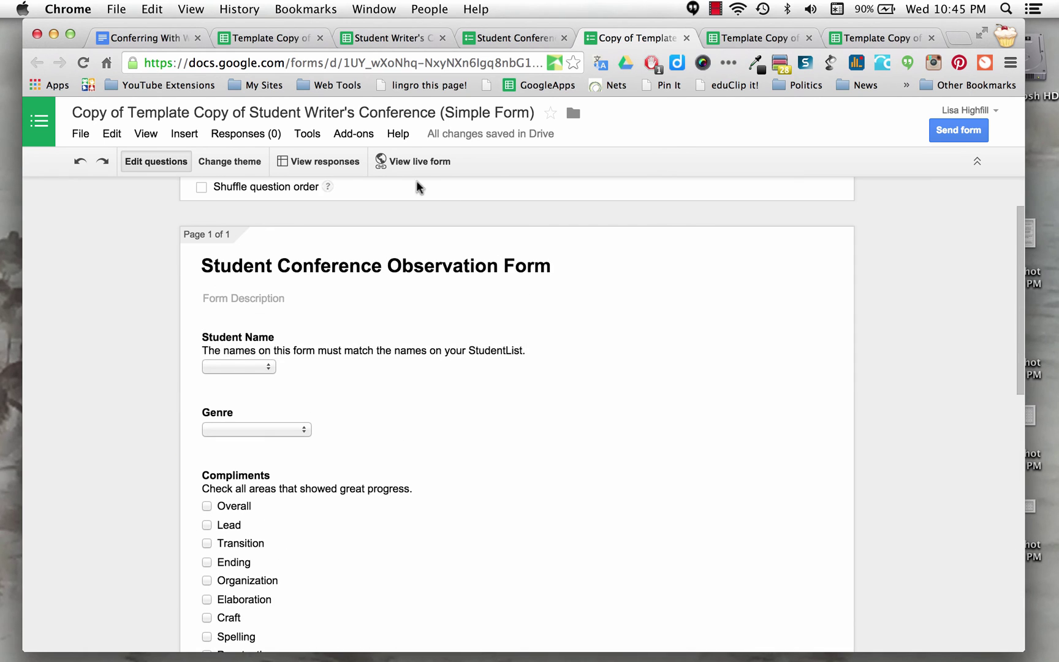
click(236, 163)
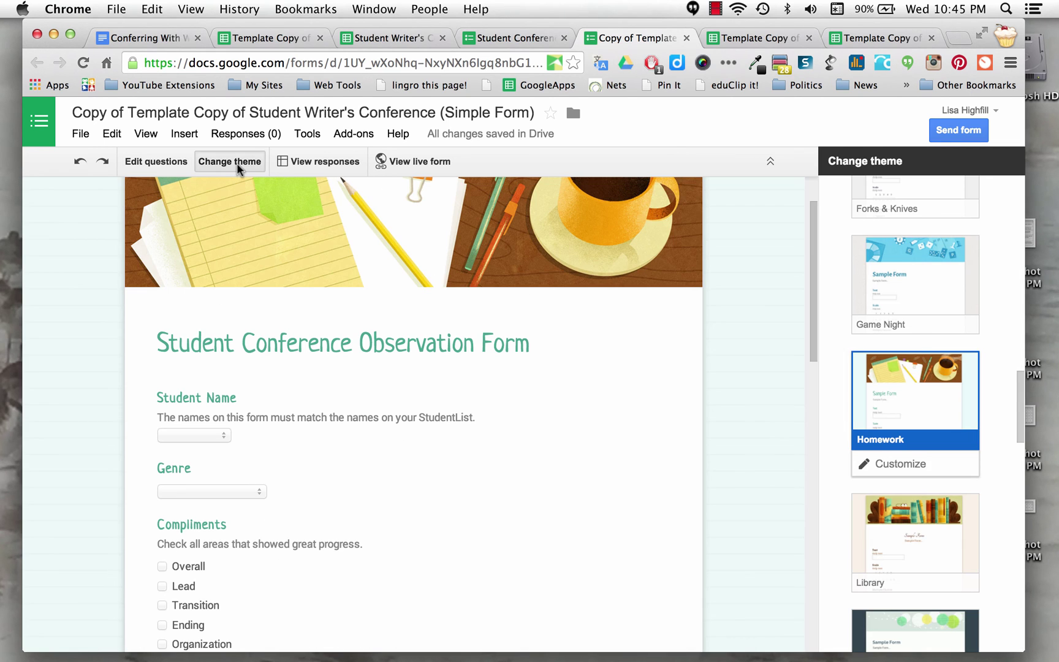
scroll(608, 312, up, 2)
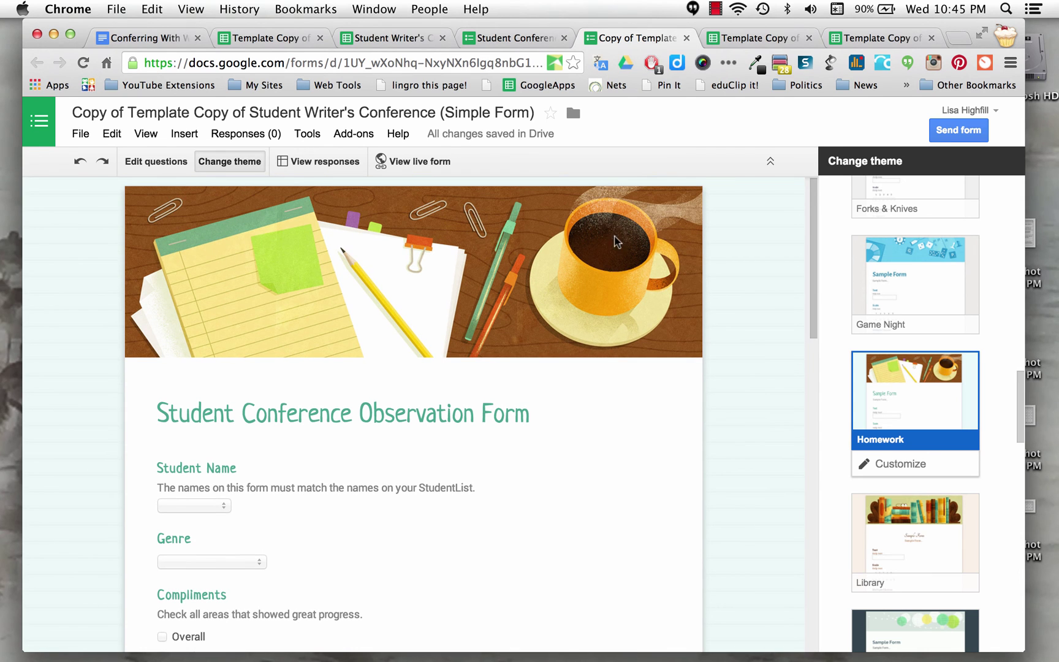
scroll(879, 475, down, 6)
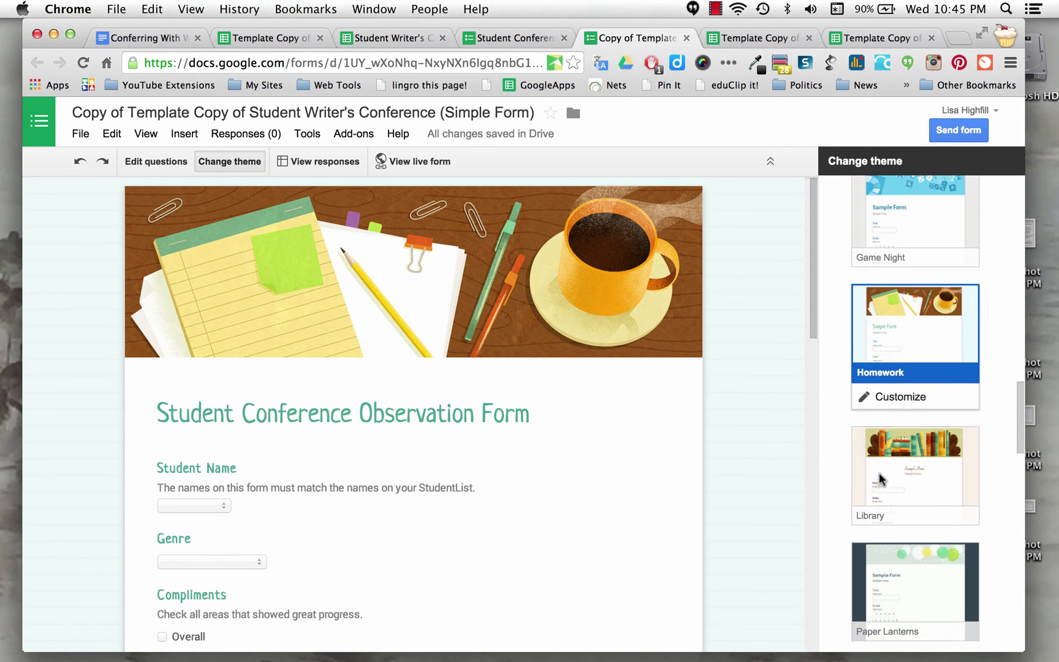
scroll(880, 473, down, 5)
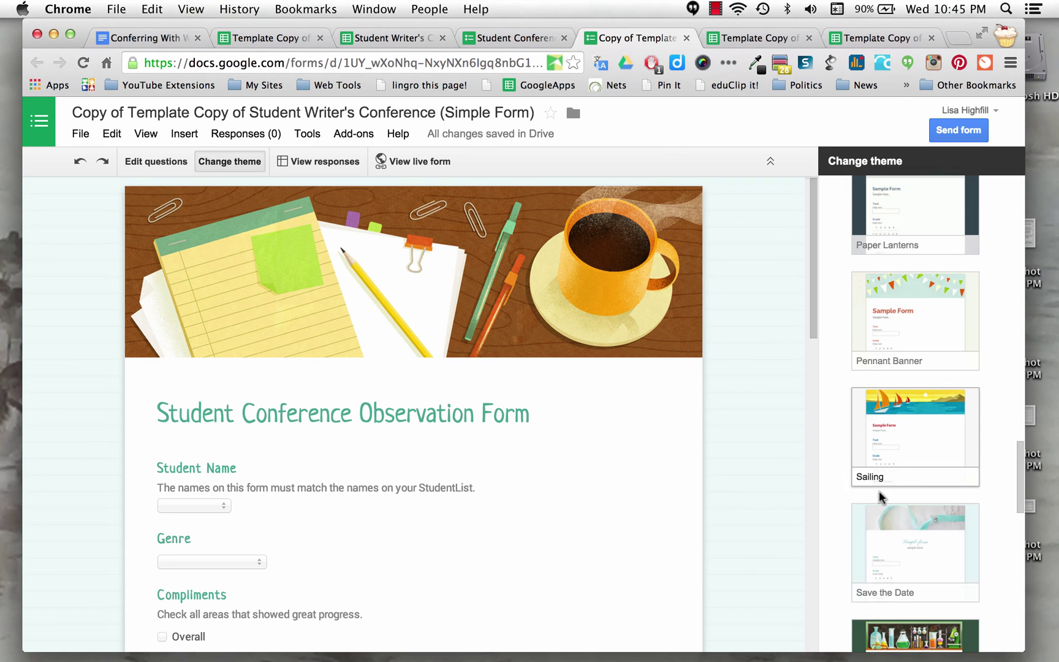
scroll(879, 491, down, 2)
scroll(880, 491, up, 15)
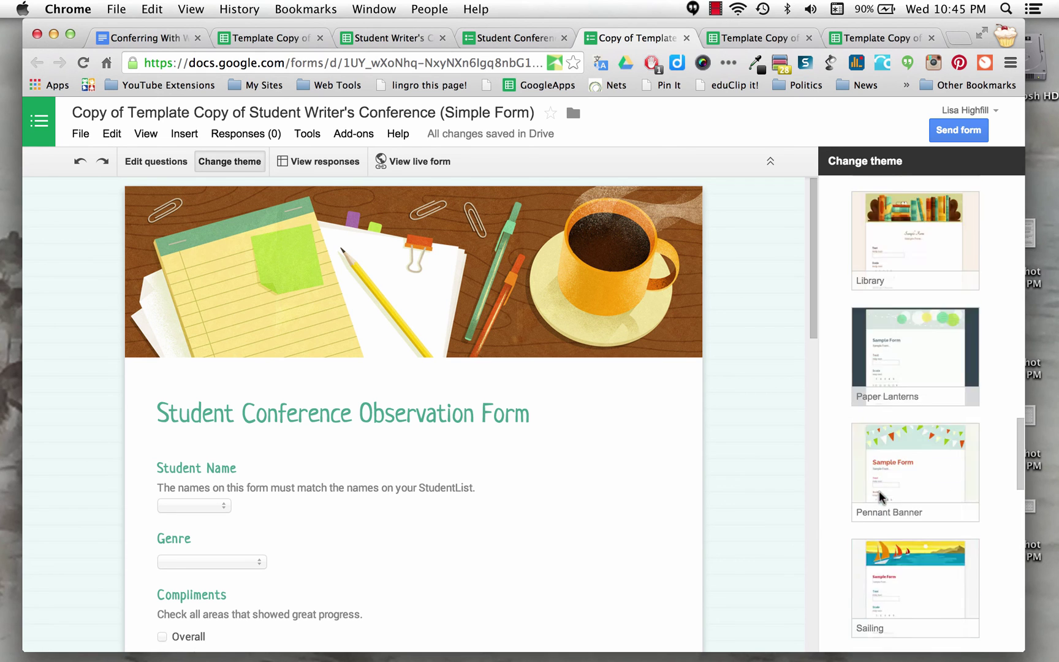
scroll(879, 491, up, 15)
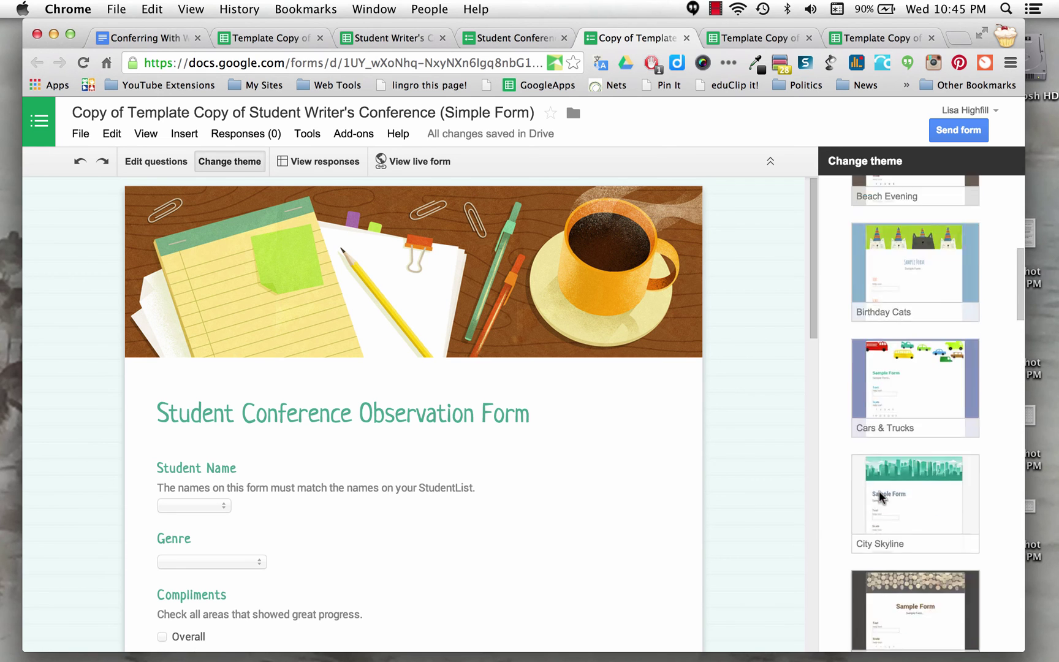
scroll(879, 491, up, 4)
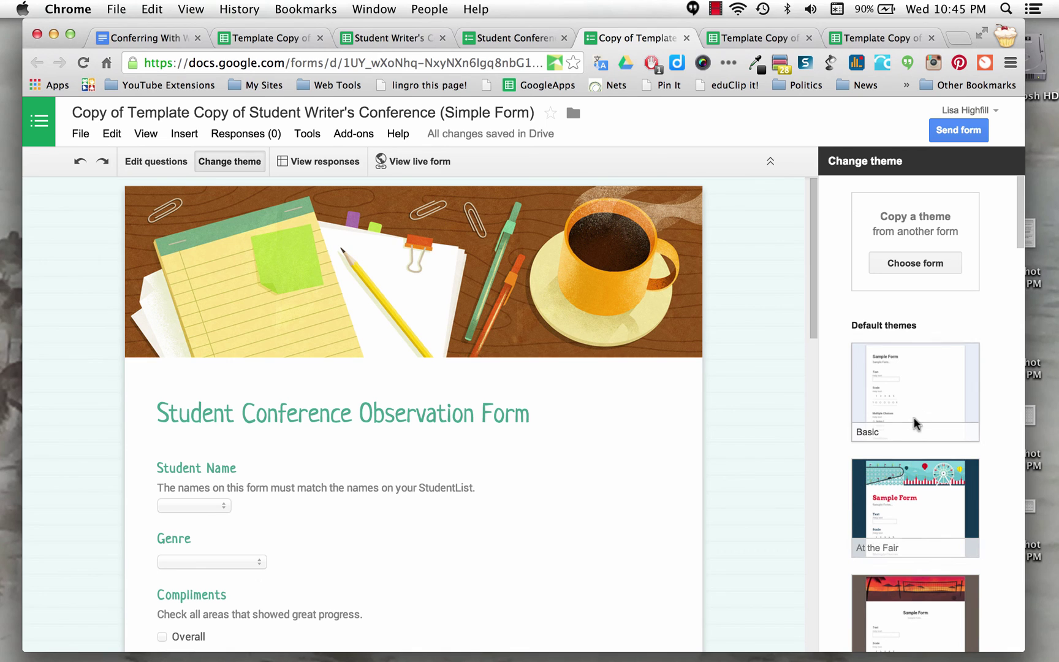
Apply the plain Basic theme and leave its header image empty, without the Homework picture.
click(906, 380)
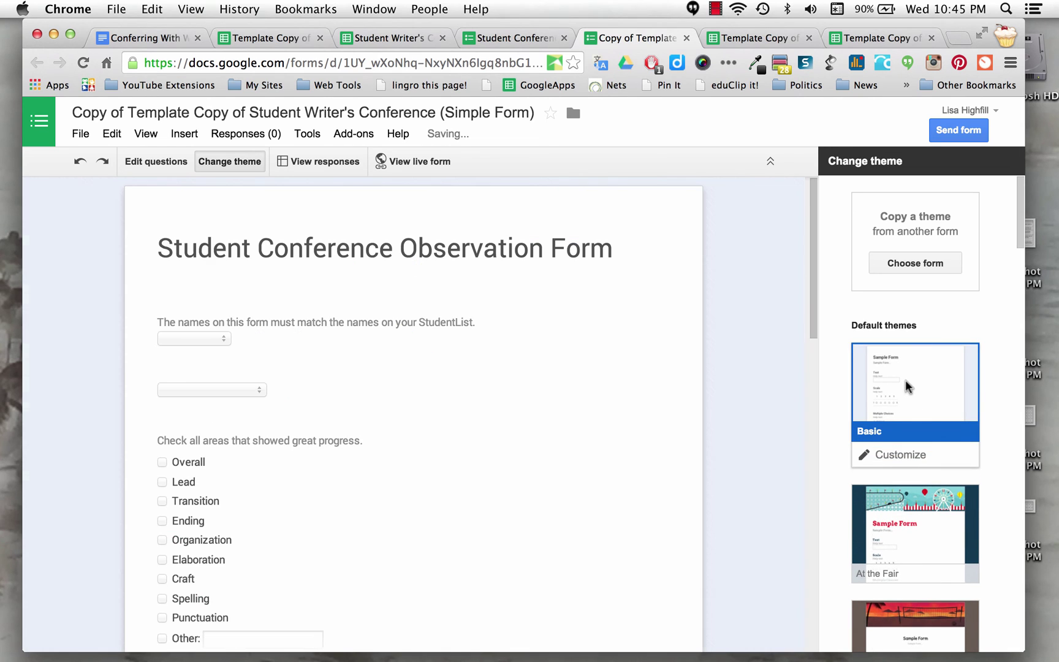
click(895, 456)
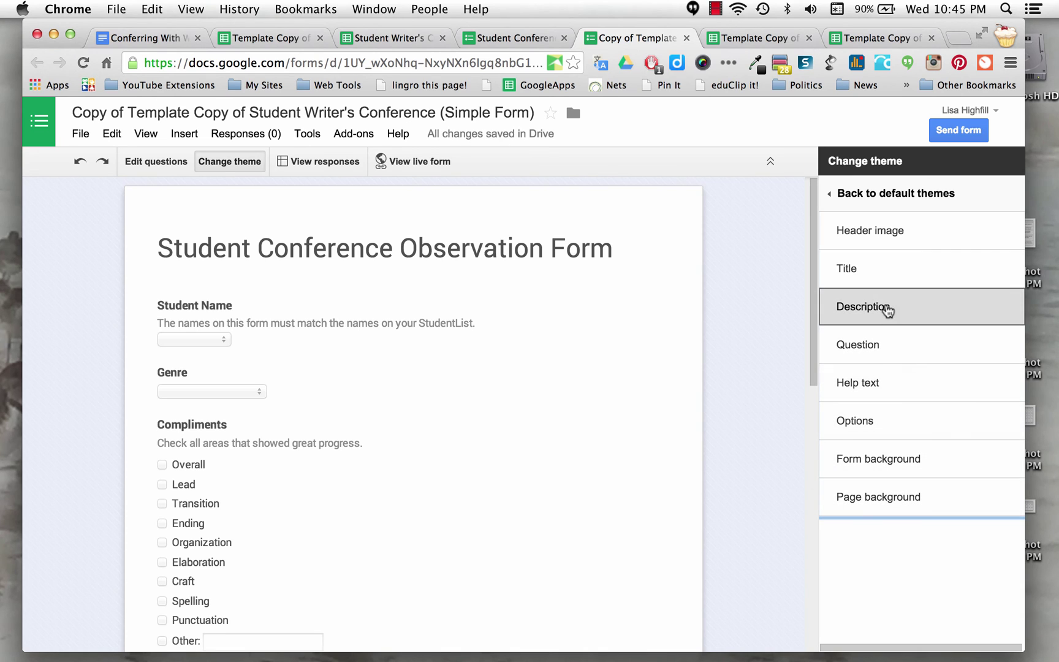
click(890, 239)
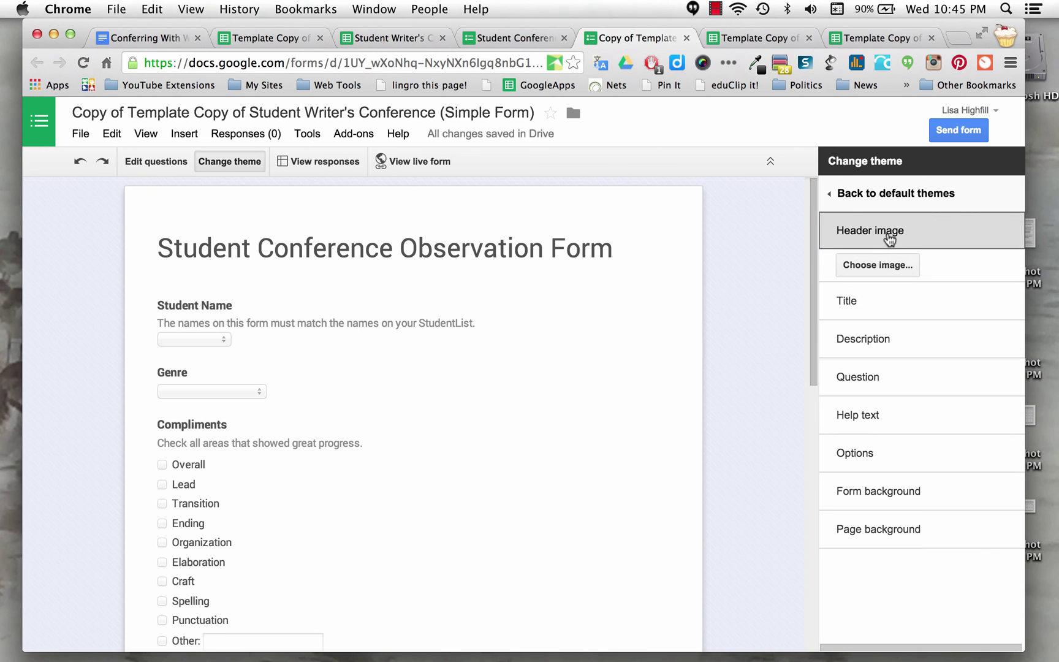
click(880, 263)
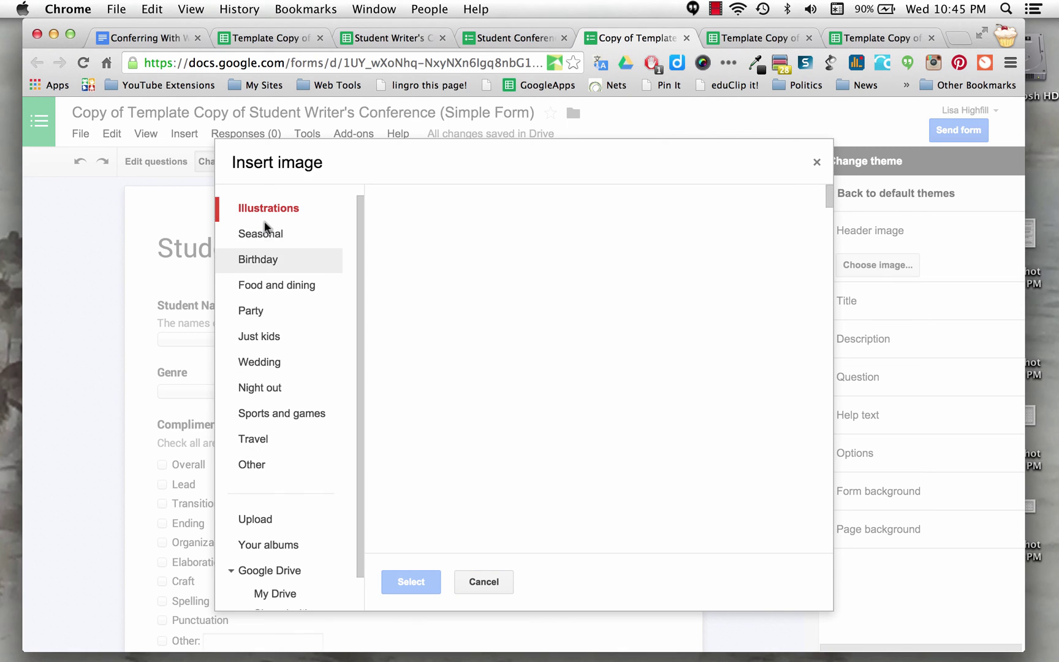
click(477, 583)
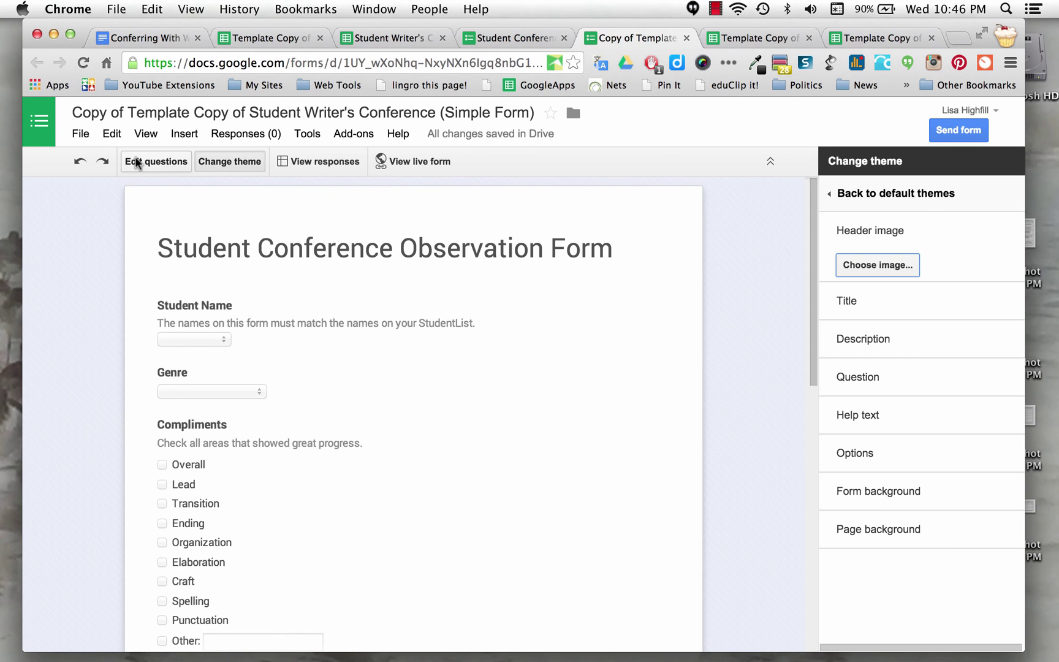
On the live form, choose a student name and Narrative as the genre.
click(407, 158)
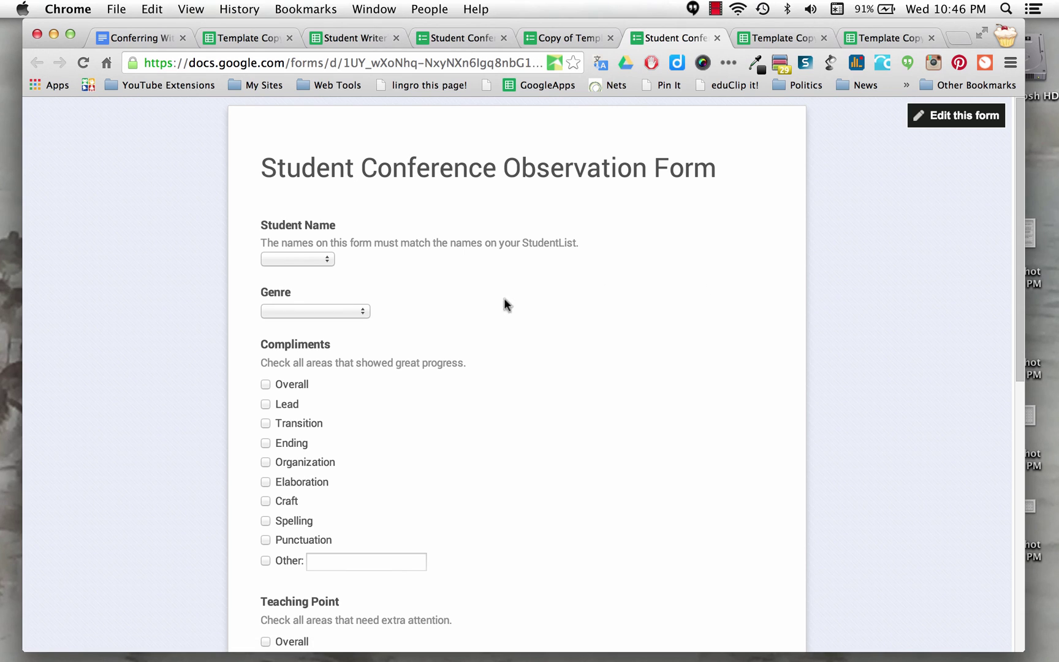
click(325, 257)
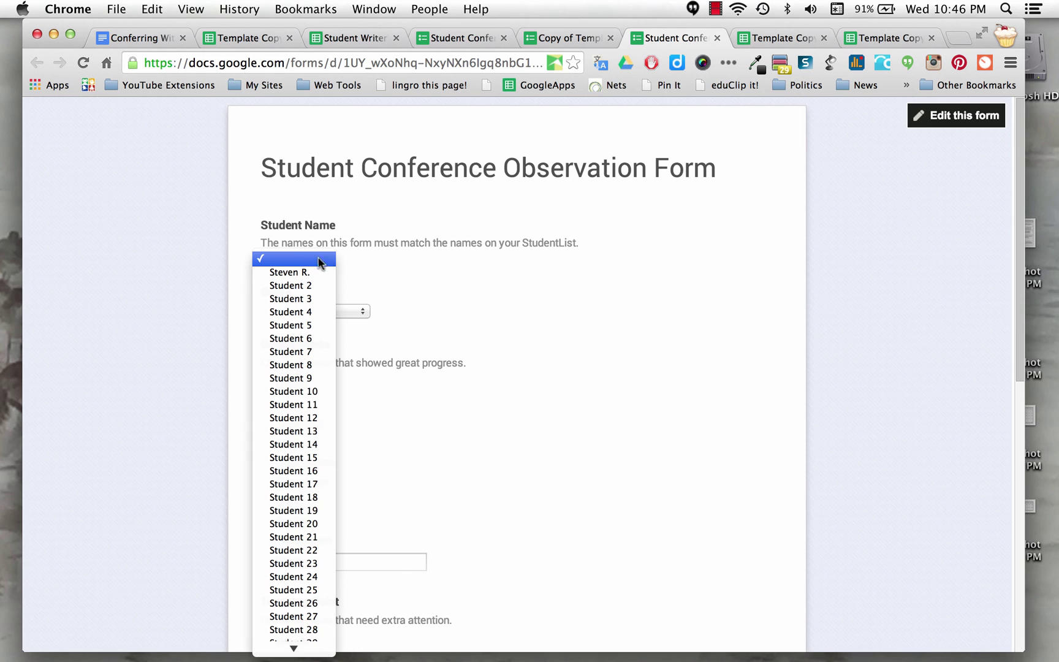
key(Escape)
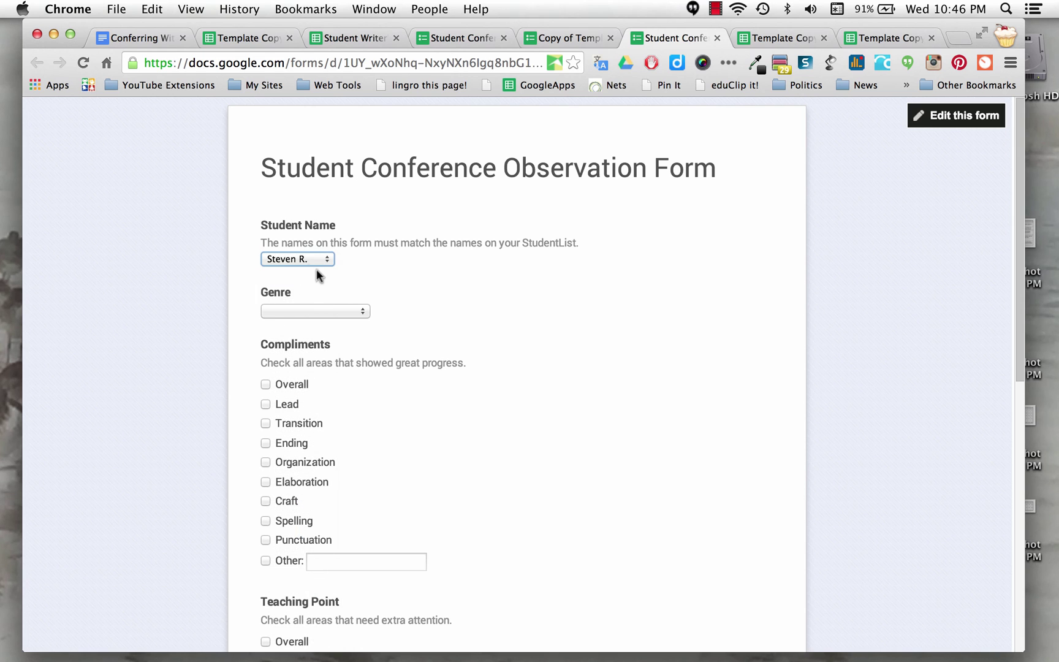
scroll(571, 442, down, 8)
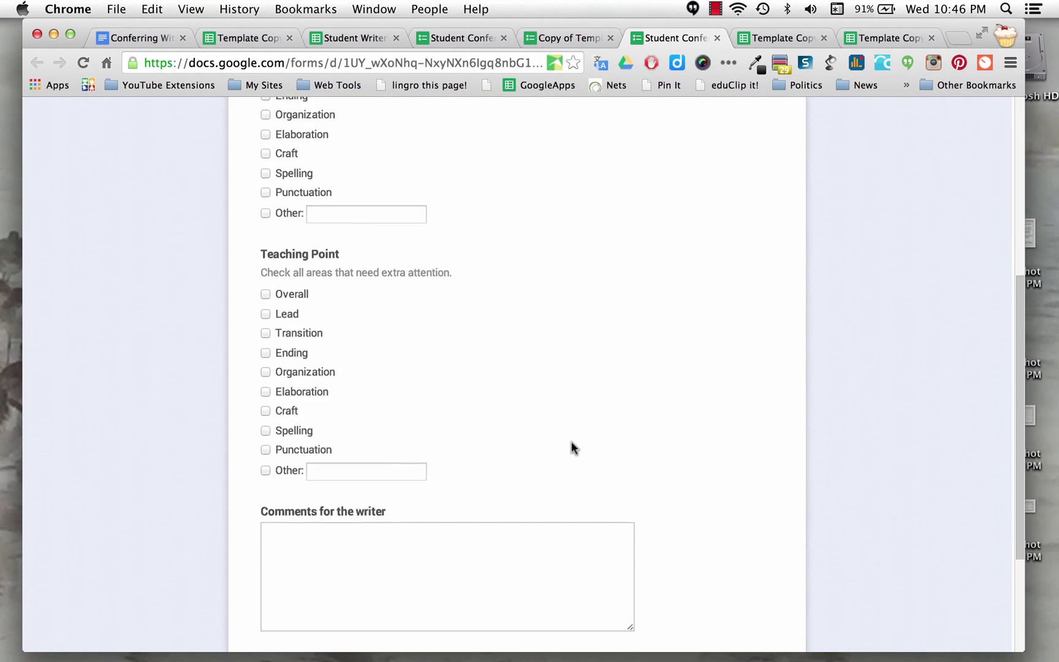
scroll(572, 443, down, 2)
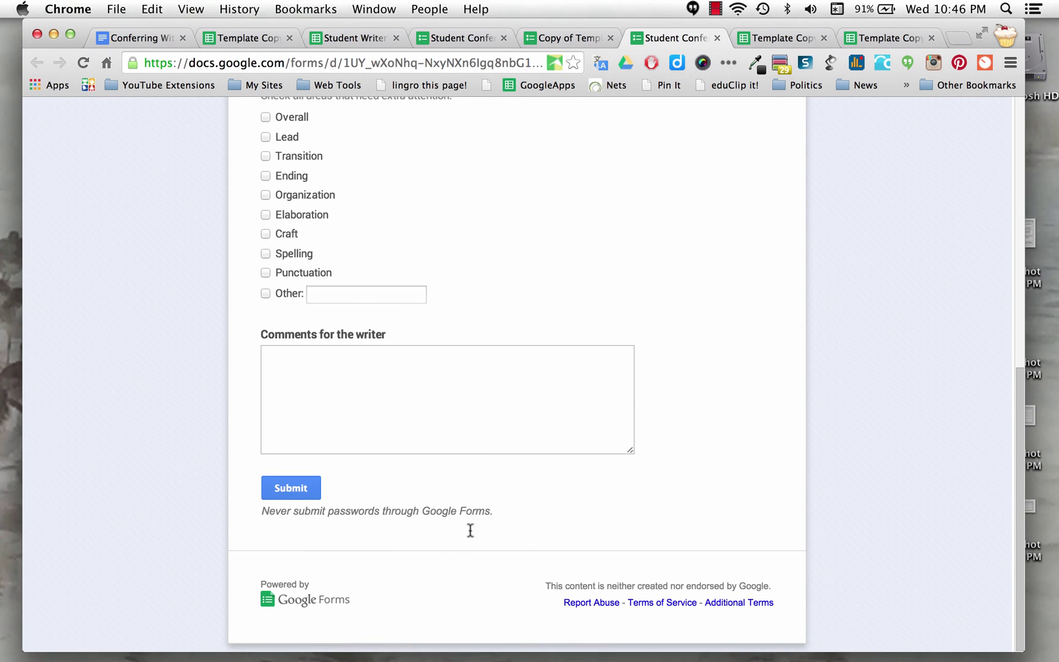
scroll(523, 420, up, 10)
scroll(524, 418, down, 3)
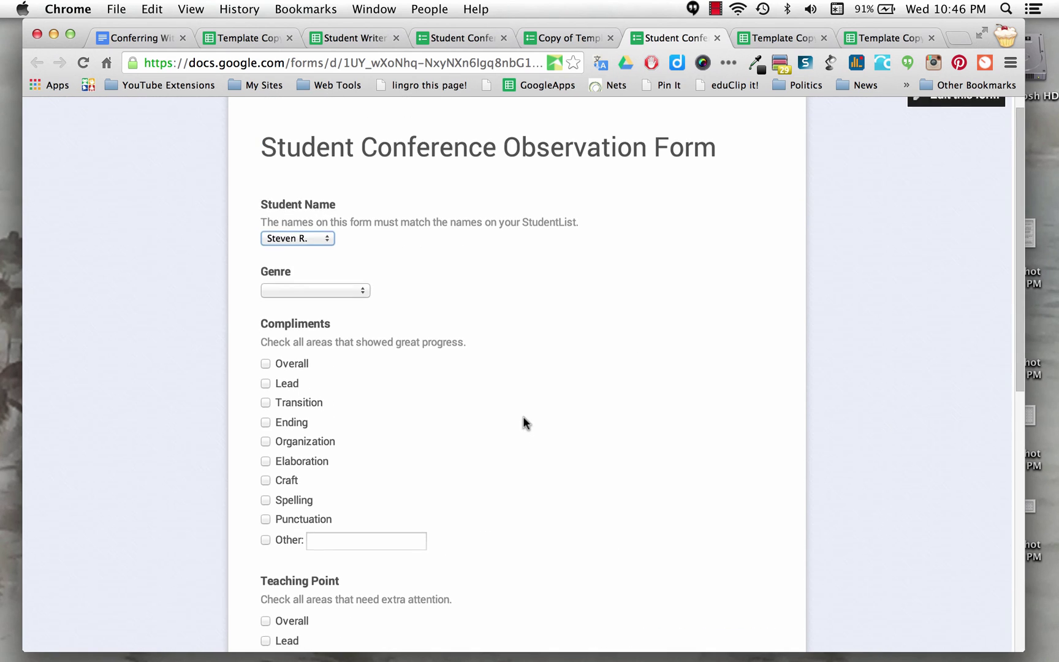
click(318, 212)
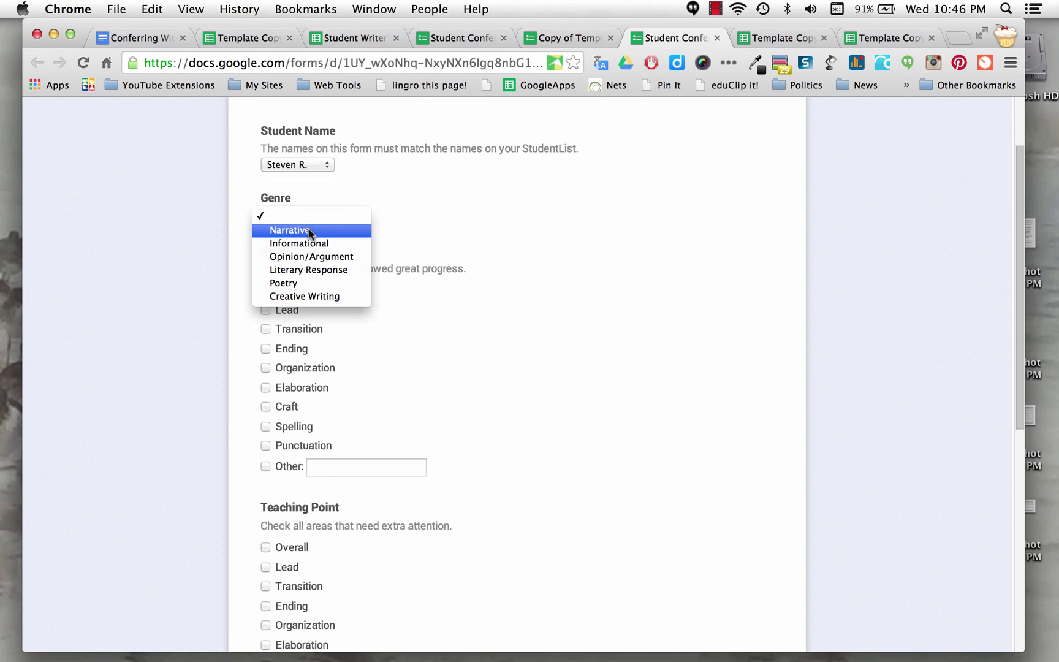
click(307, 229)
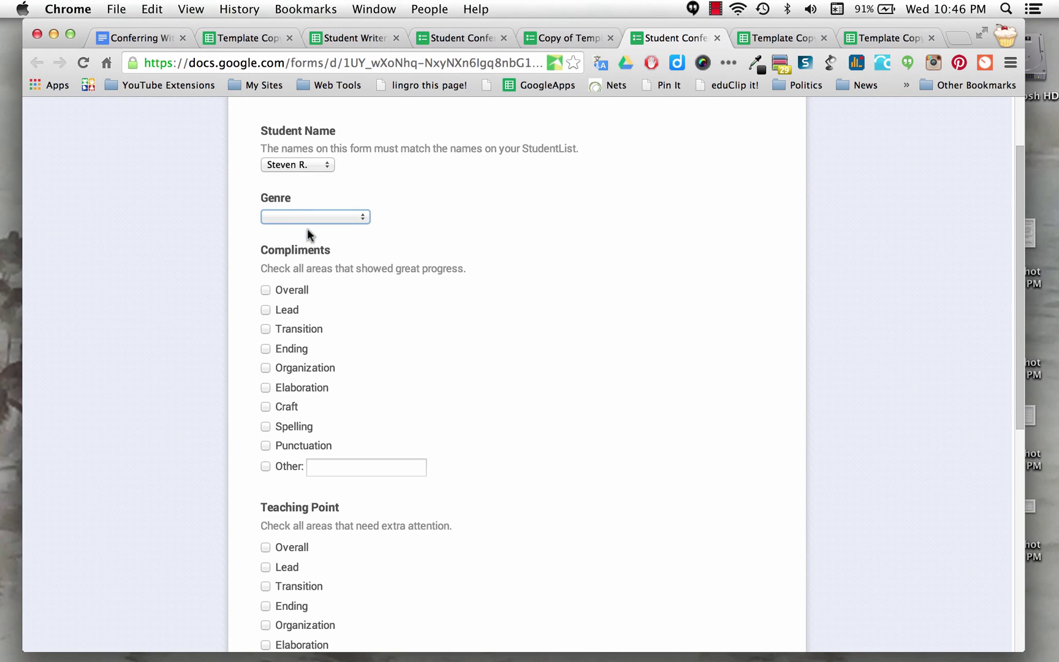
Tick Overall as a compliment and Overall and Lead as teaching points, then submit.
click(265, 290)
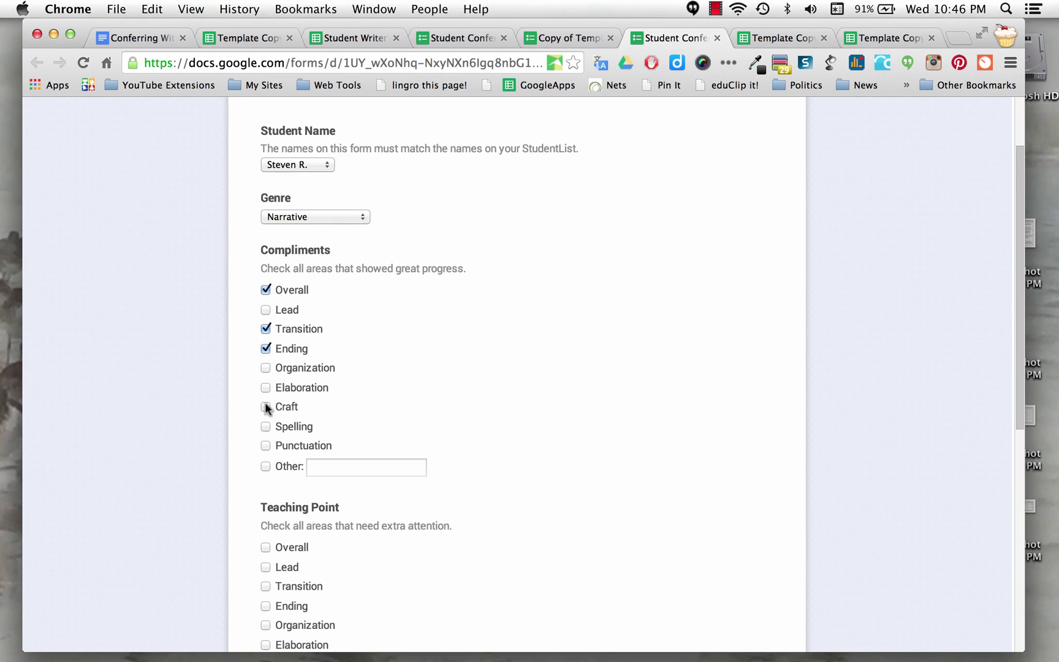
click(266, 548)
click(266, 569)
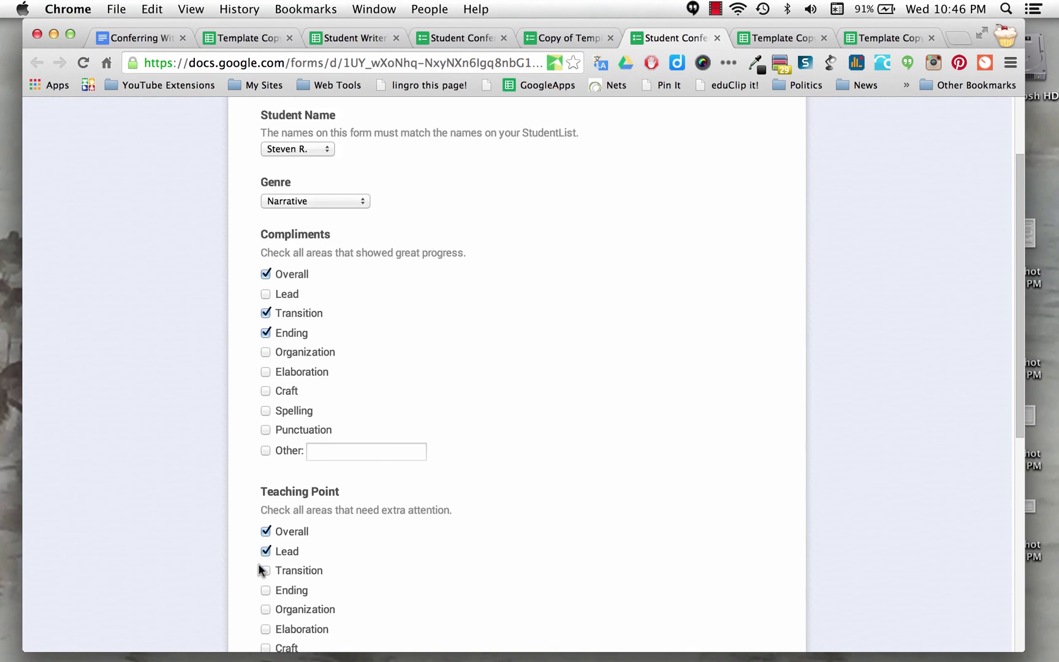
scroll(260, 567, down, 5)
click(291, 575)
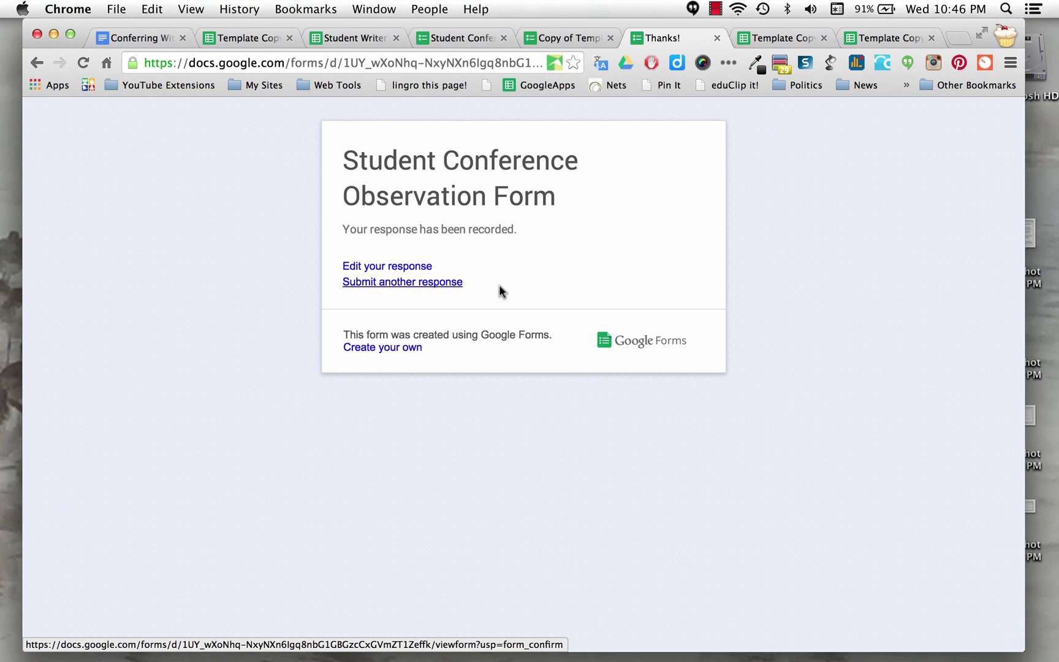
click(447, 283)
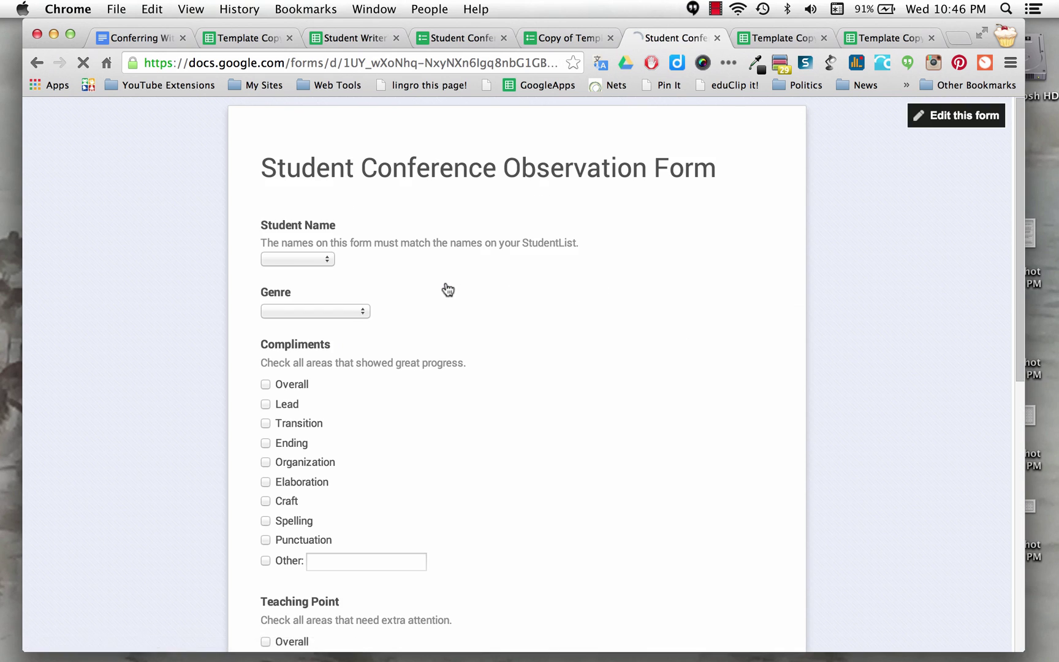
click(564, 38)
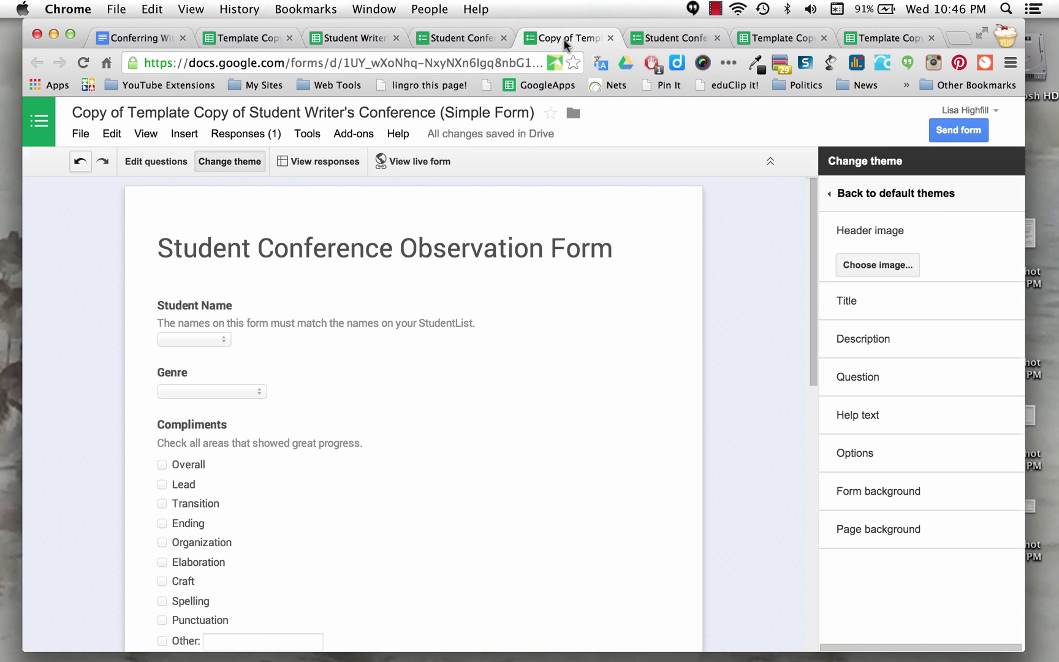
Open the Student Writer's Conference Responses sheet and check the Narrative response in row 3.
click(461, 37)
click(364, 37)
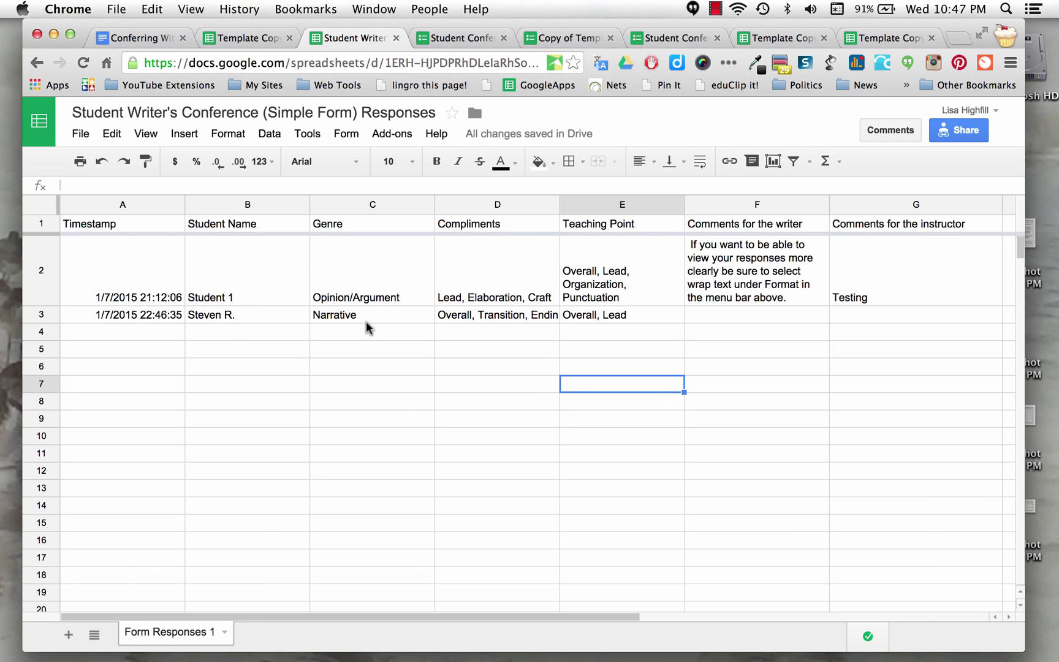
click(299, 206)
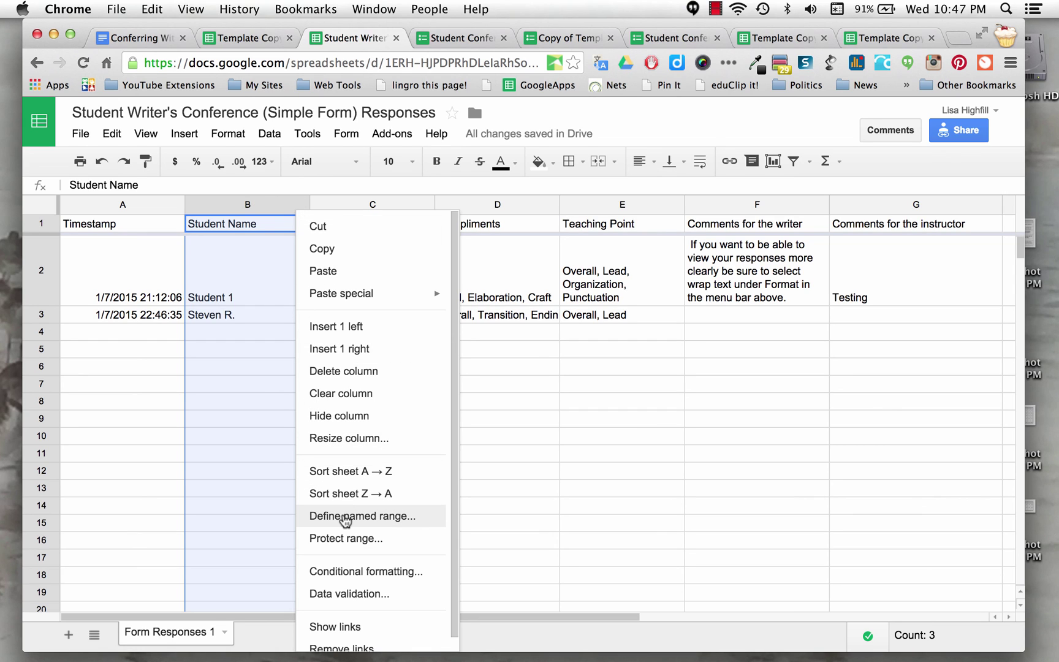
click(227, 209)
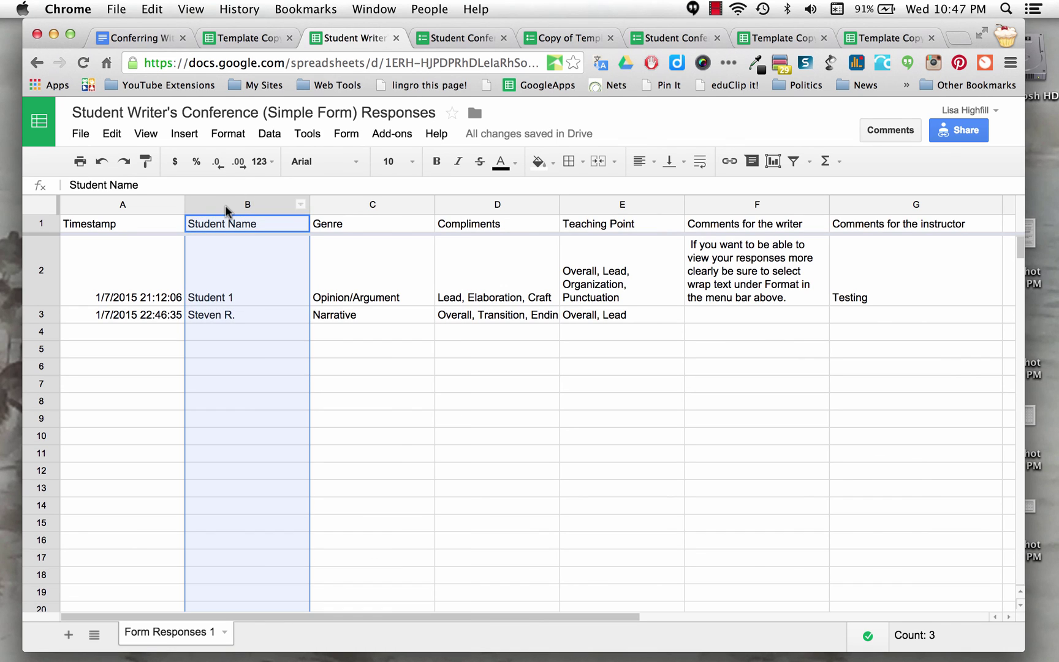
click(281, 185)
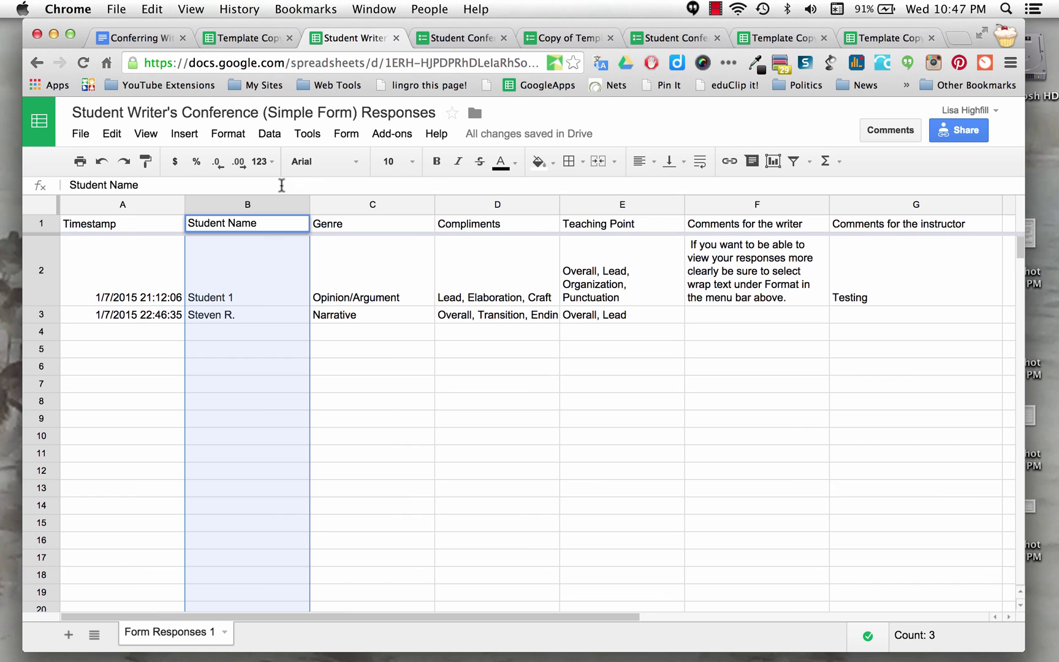
mouse_move(523, 137)
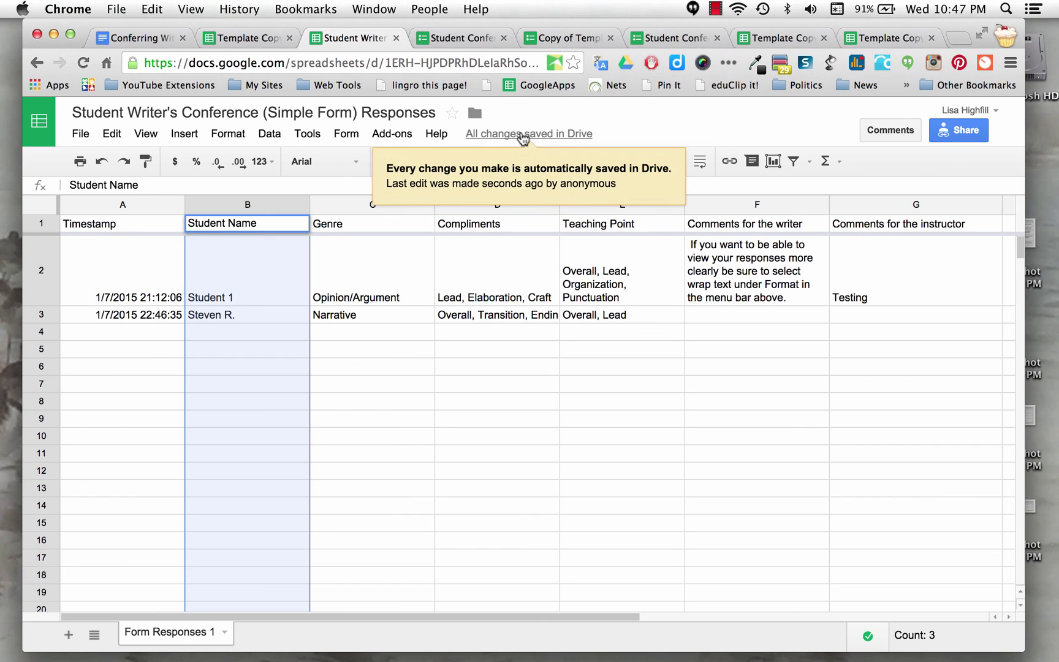